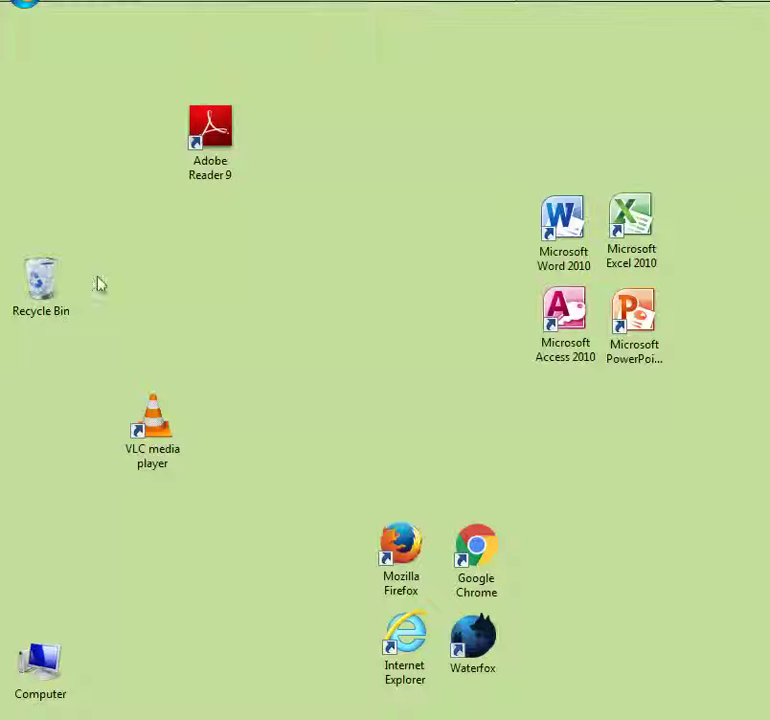
{"action": "left_click", "coordinate": [57, 282]}
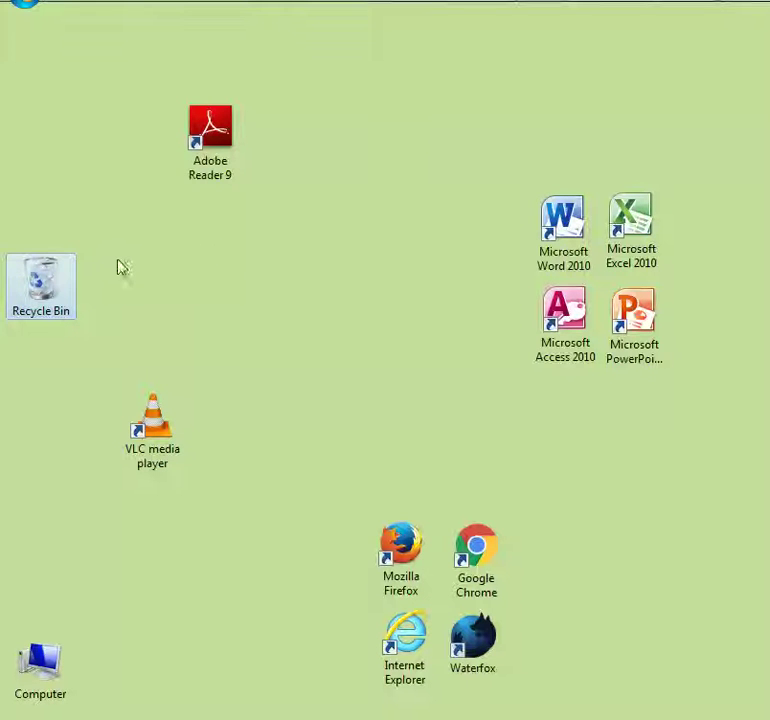
{"action": "left_click", "coordinate": [210, 256]}
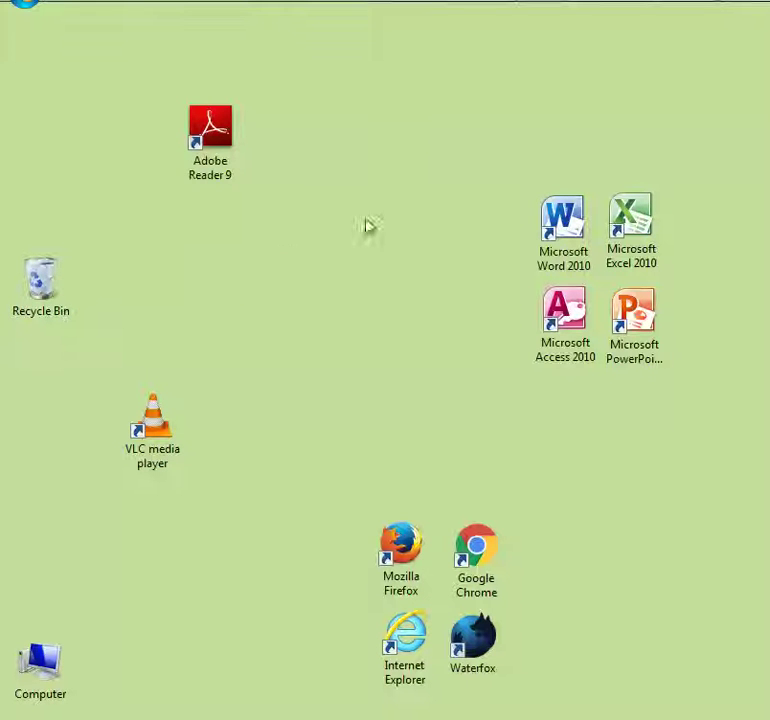
{"action": "left_click", "coordinate": [562, 222]}
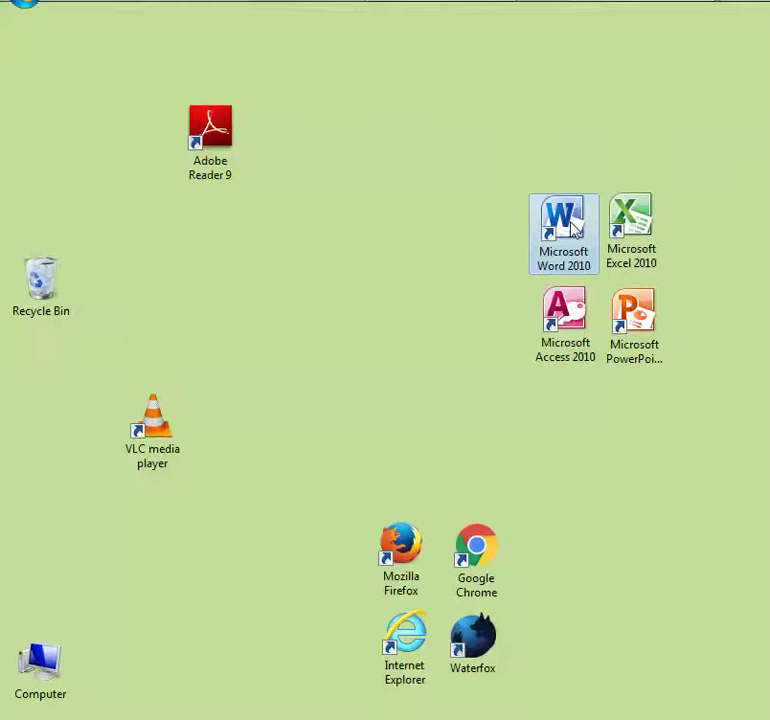
Select the Word, Excel, Access and PowerPoint shortcuts together and move the group to the upper middle of the desktop.
{"action": "left_click_drag", "start_coordinate": [490, 184], "coordinate": [700, 349]}
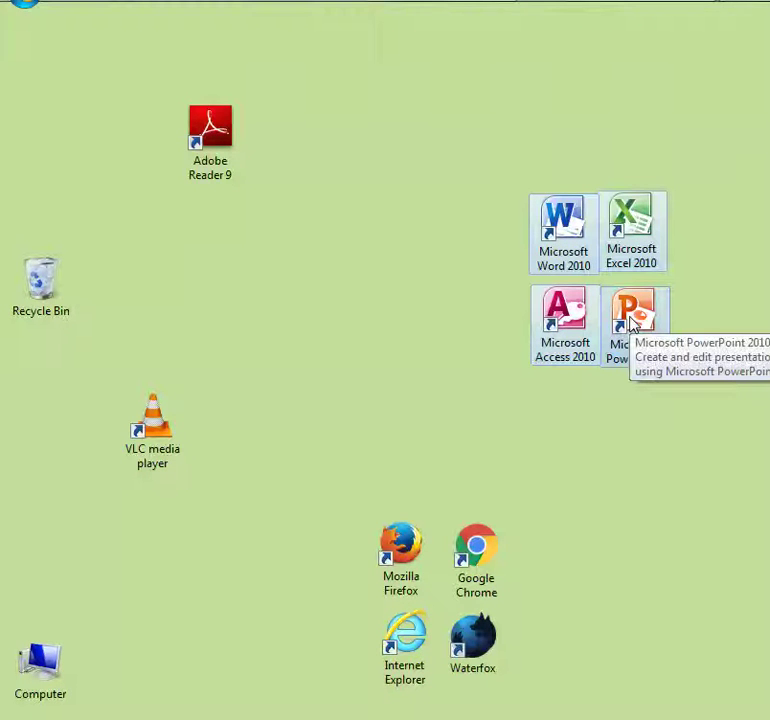
{"action": "left_click_drag", "start_coordinate": [630, 318], "coordinate": [125, 300]}
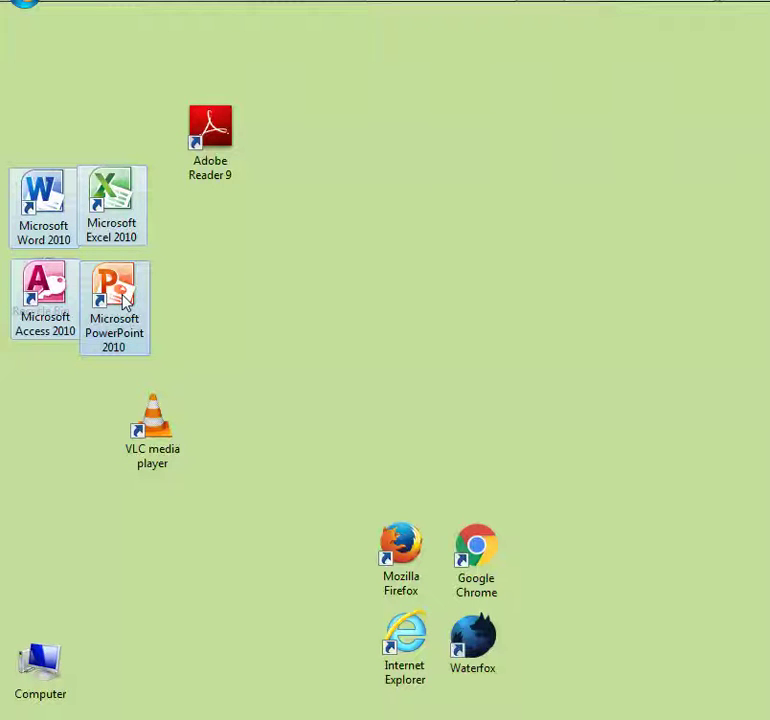
{"action": "left_click_drag", "start_coordinate": [128, 302], "coordinate": [474, 302]}
{"action": "left_click", "coordinate": [559, 292]}
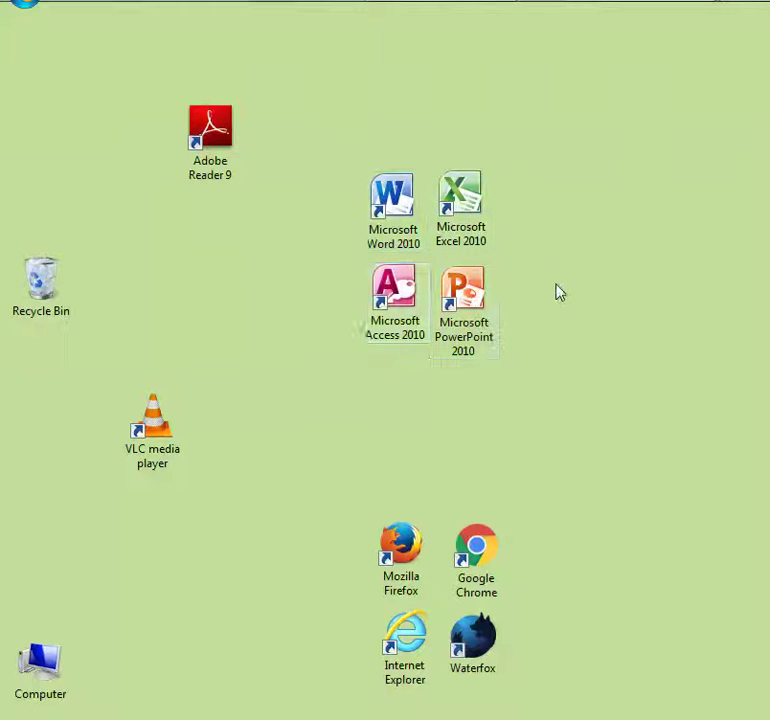
{"action": "left_click_drag", "start_coordinate": [396, 304], "coordinate": [50, 317]}
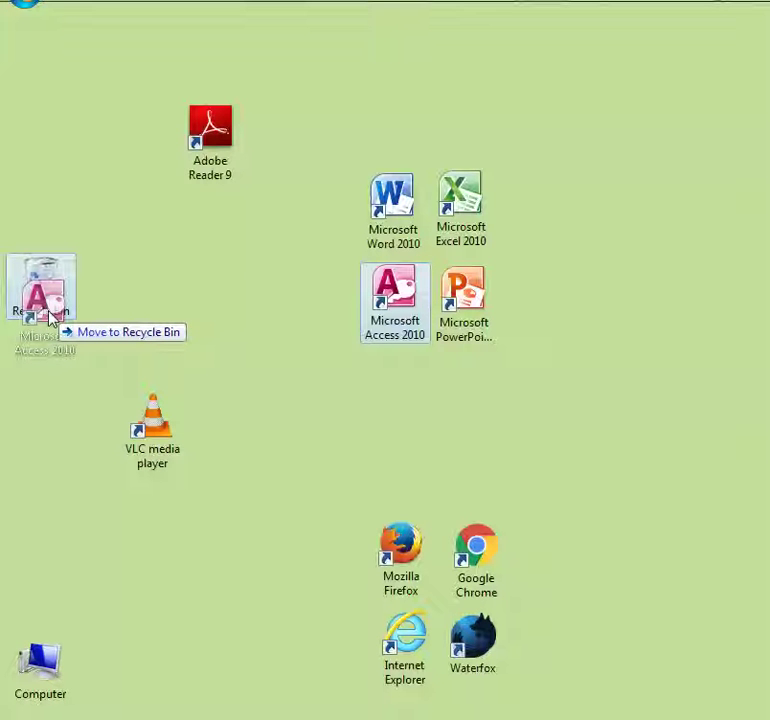
{"action": "left_click_drag", "start_coordinate": [50, 317], "coordinate": [400, 299]}
{"action": "left_click", "coordinate": [344, 328]}
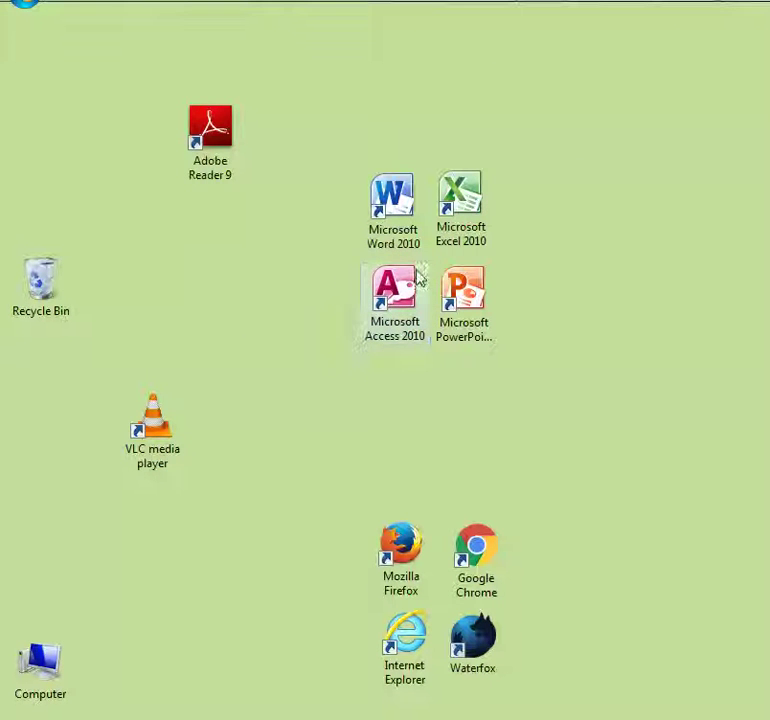
Select the Word, Excel, Access and PowerPoint shortcuts together and move them into the Recycle Bin.
{"action": "left_click_drag", "start_coordinate": [505, 152], "coordinate": [349, 361]}
{"action": "left_click_drag", "start_coordinate": [388, 296], "coordinate": [48, 303]}
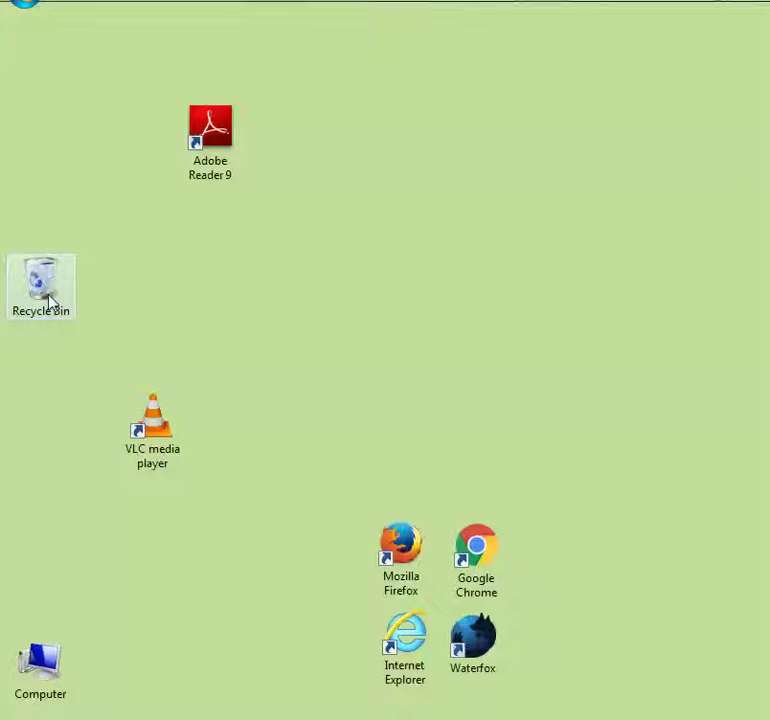
{"action": "right_click", "coordinate": [48, 303]}
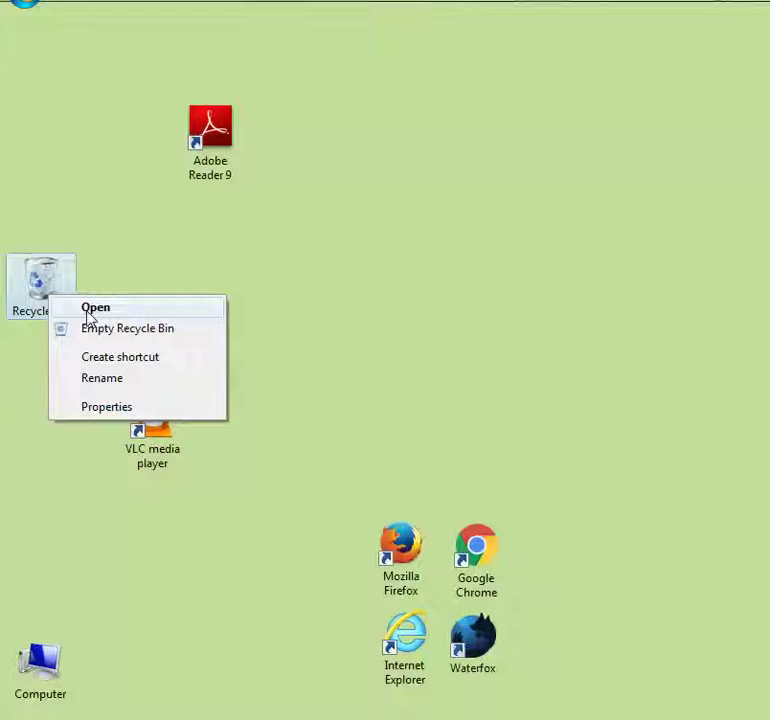
{"action": "left_click", "coordinate": [89, 315]}
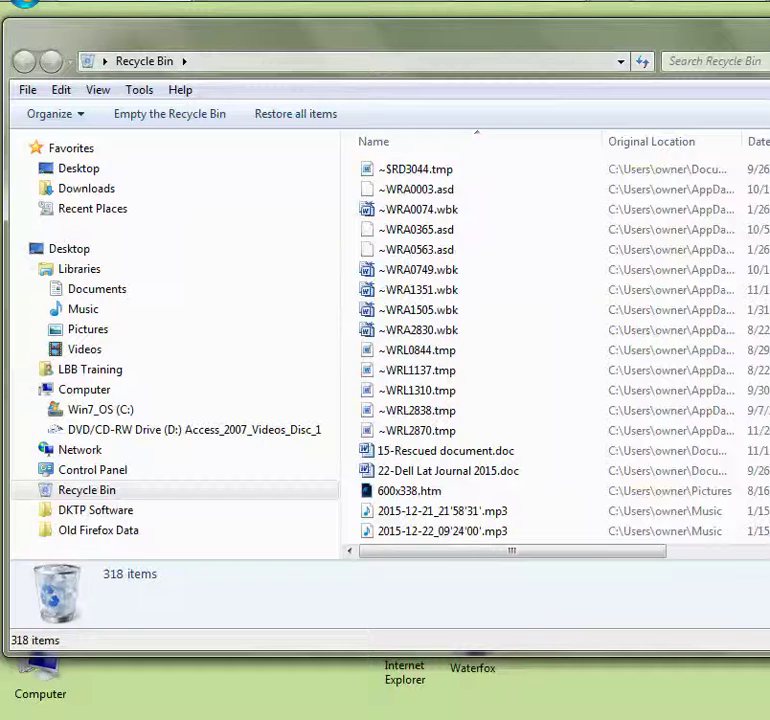
{"action": "key", "text": "alt+F4"}
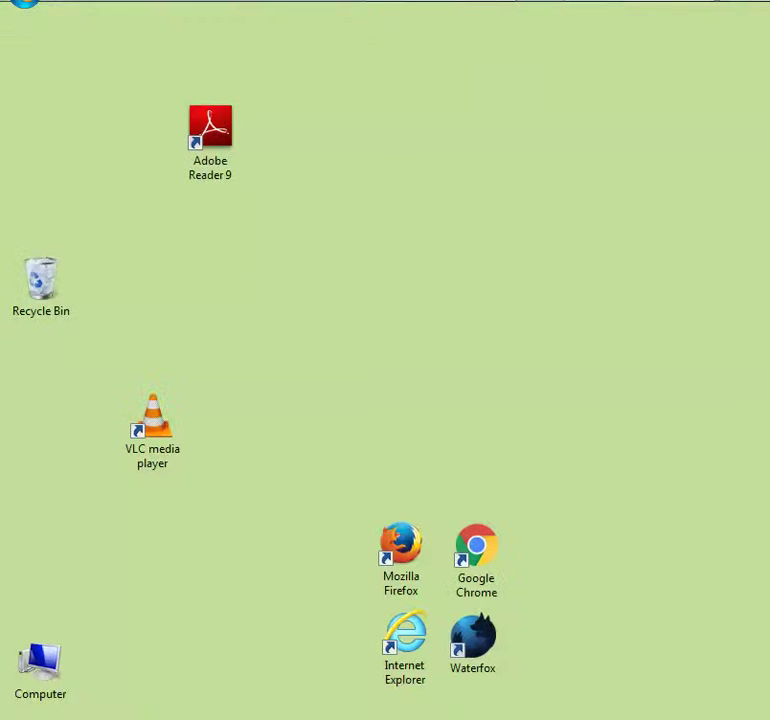
Open the Recycle Bin, then shrink and reposition its window so the whole window fits on the visible desktop.
{"action": "right_click", "coordinate": [33, 283]}
{"action": "left_click", "coordinate": [58, 290]}
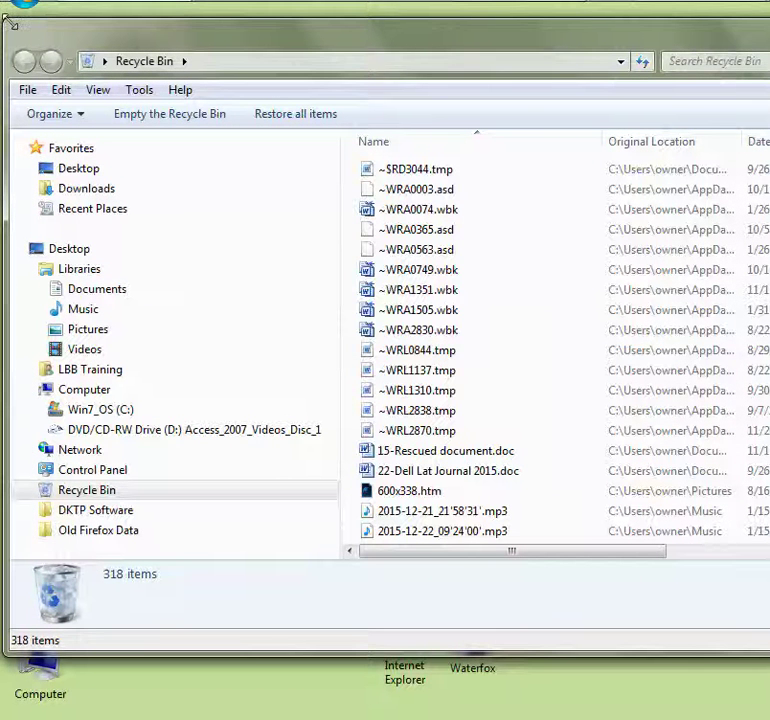
{"action": "left_click_drag", "start_coordinate": [12, 22], "coordinate": [196, 138]}
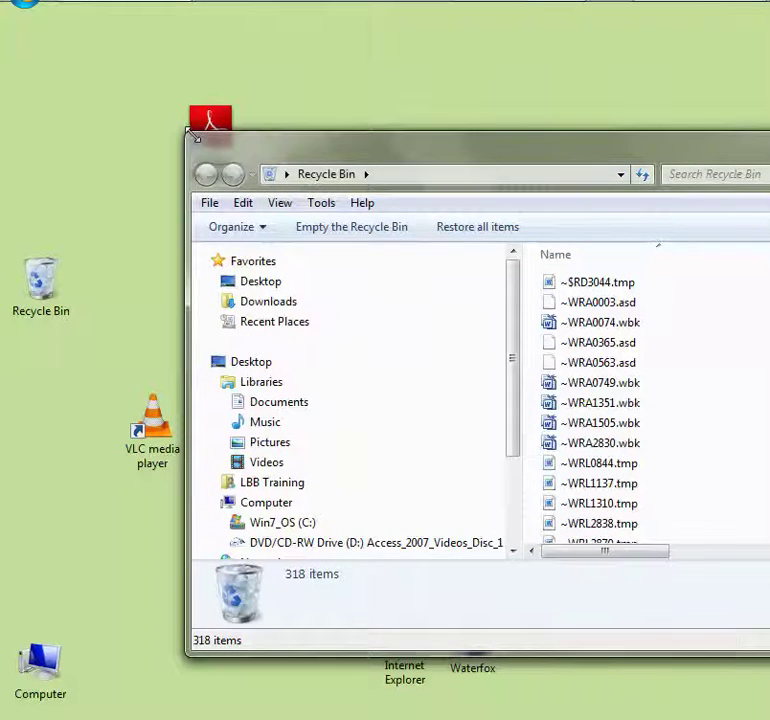
{"action": "left_click_drag", "start_coordinate": [330, 152], "coordinate": [151, 37]}
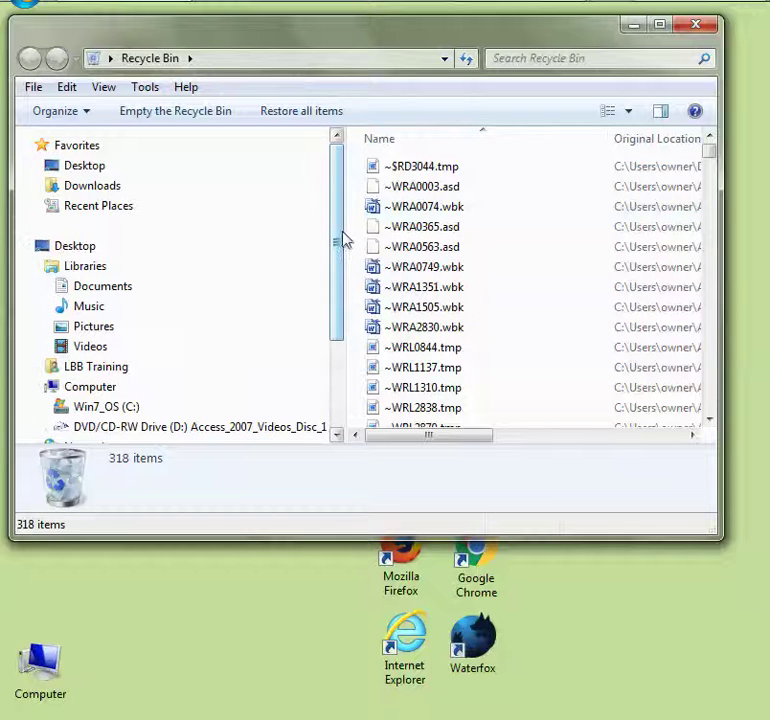
Make room for the Date Deleted and Size columns by narrowing the navigation pane and Name column and slightly widening the window.
{"action": "left_click_drag", "start_coordinate": [346, 235], "coordinate": [179, 258]}
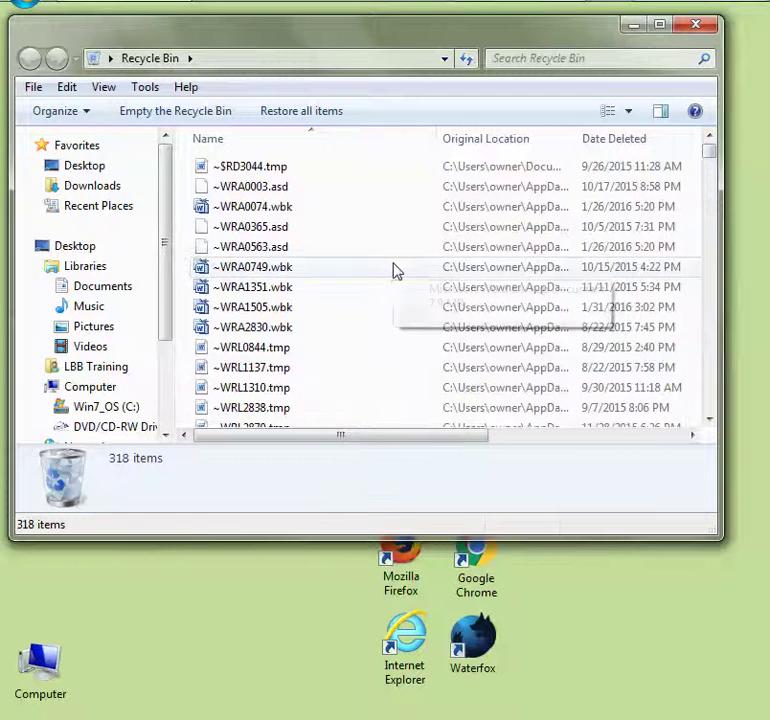
{"action": "mouse_move", "coordinate": [709, 151]}
{"action": "left_mouse_down"}
{"action": "mouse_move", "coordinate": [712, 183]}
{"action": "mouse_move", "coordinate": [713, 151]}
{"action": "left_mouse_up"}
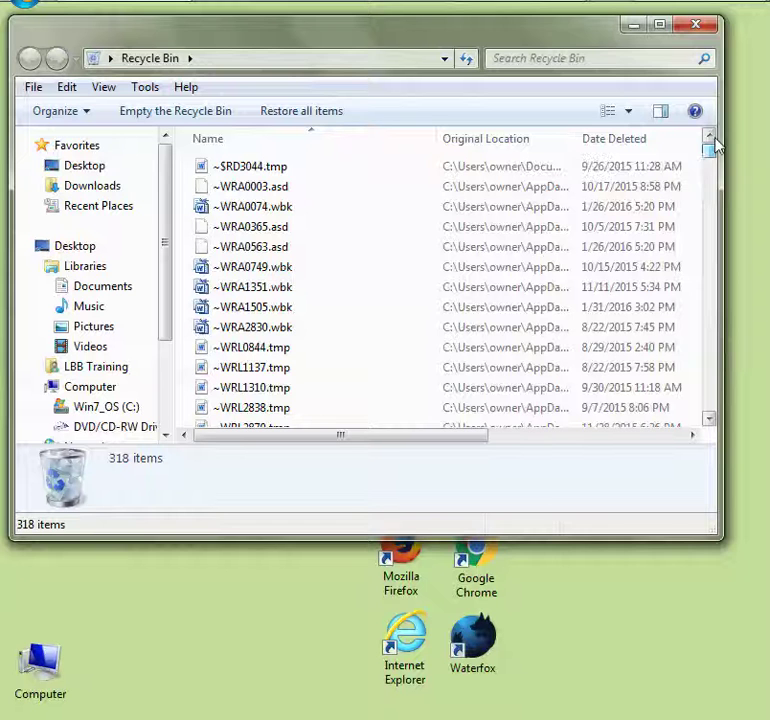
{"action": "left_click_drag", "start_coordinate": [724, 192], "coordinate": [748, 192]}
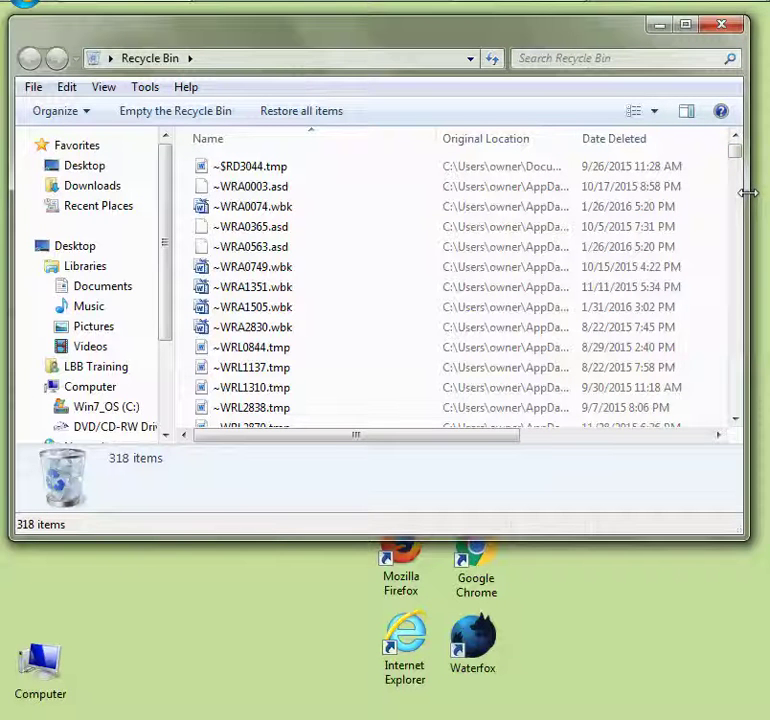
{"action": "left_click_drag", "start_coordinate": [436, 138], "coordinate": [352, 140]}
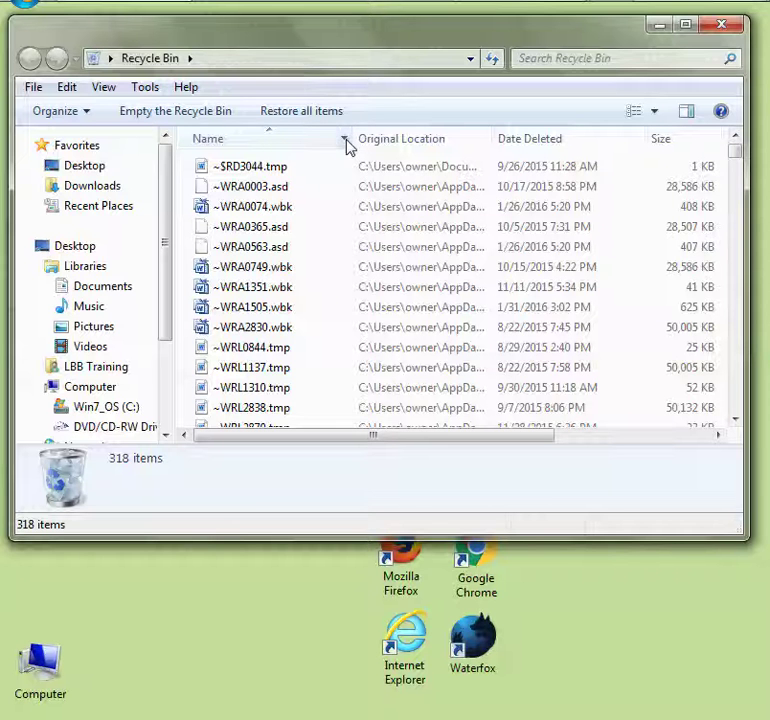
Sort the deleted items by Name, alternating between descending and ascending order.
{"action": "left_click", "coordinate": [285, 145]}
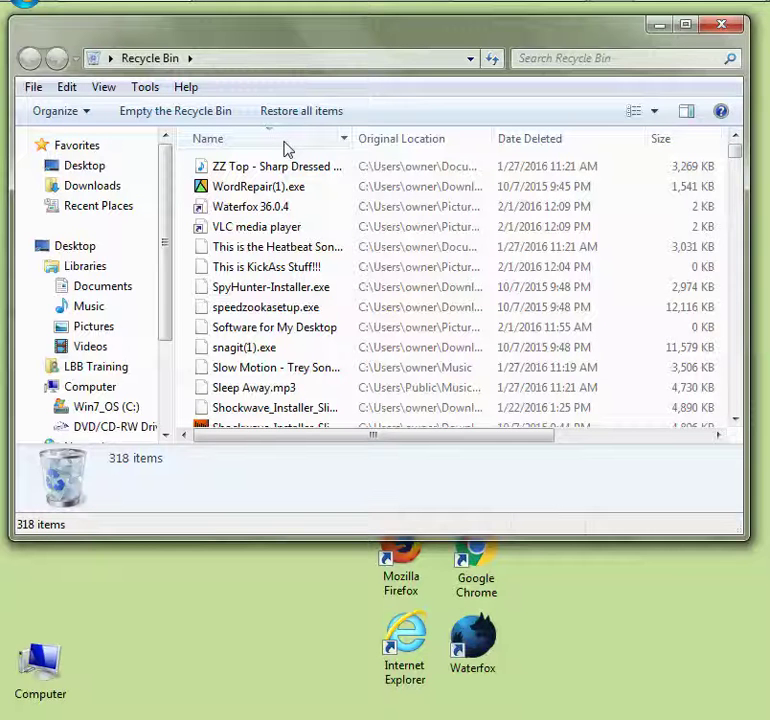
{"action": "left_click", "coordinate": [285, 145]}
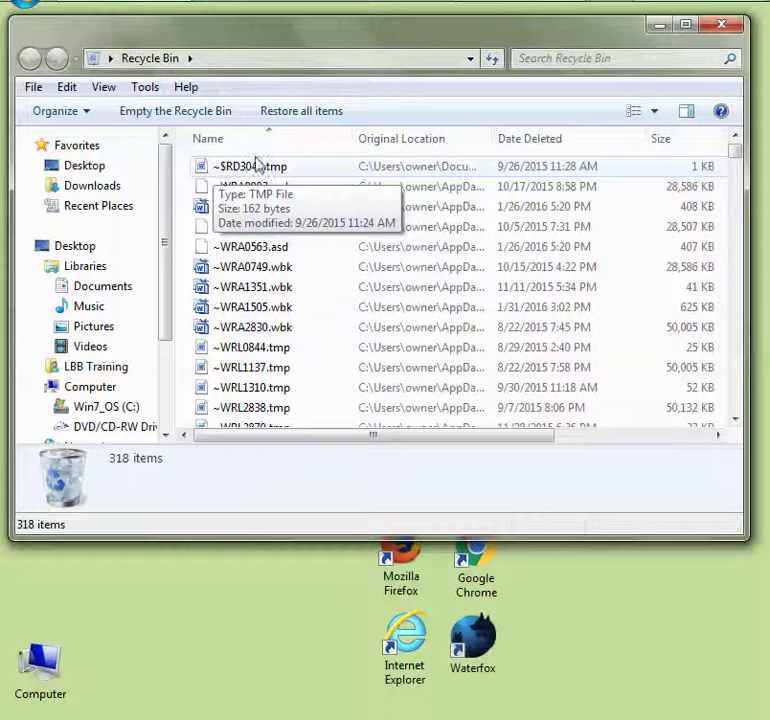
{"action": "left_click", "coordinate": [323, 150]}
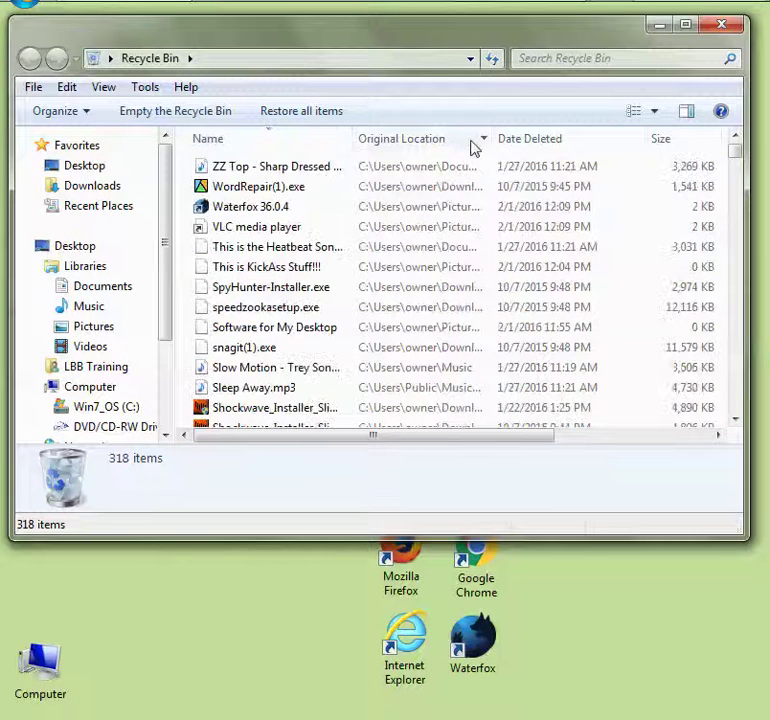
{"action": "left_click", "coordinate": [310, 146]}
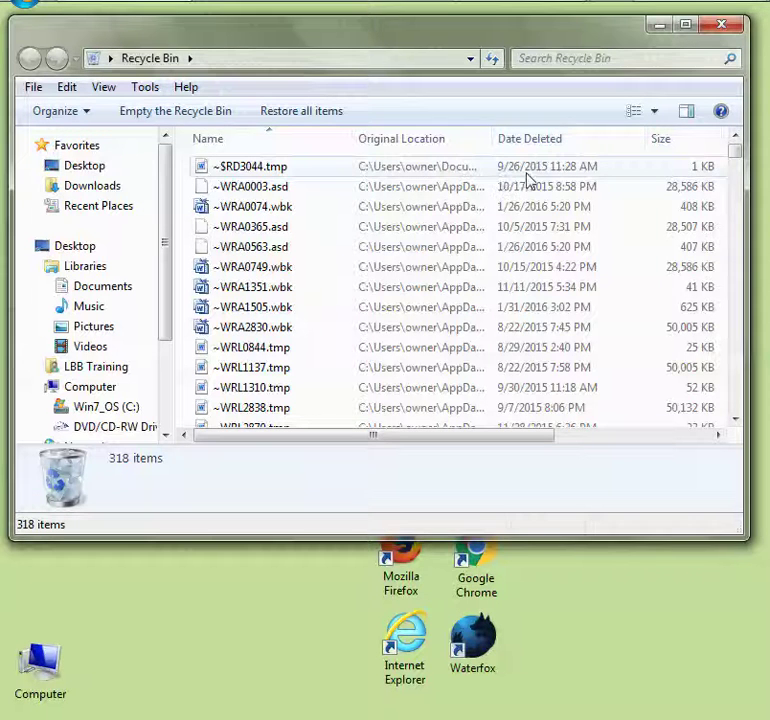
Sort the deleted items by Date Deleted with the newest first, and auto-fit the Original Location column to its full paths.
{"action": "left_click", "coordinate": [590, 148]}
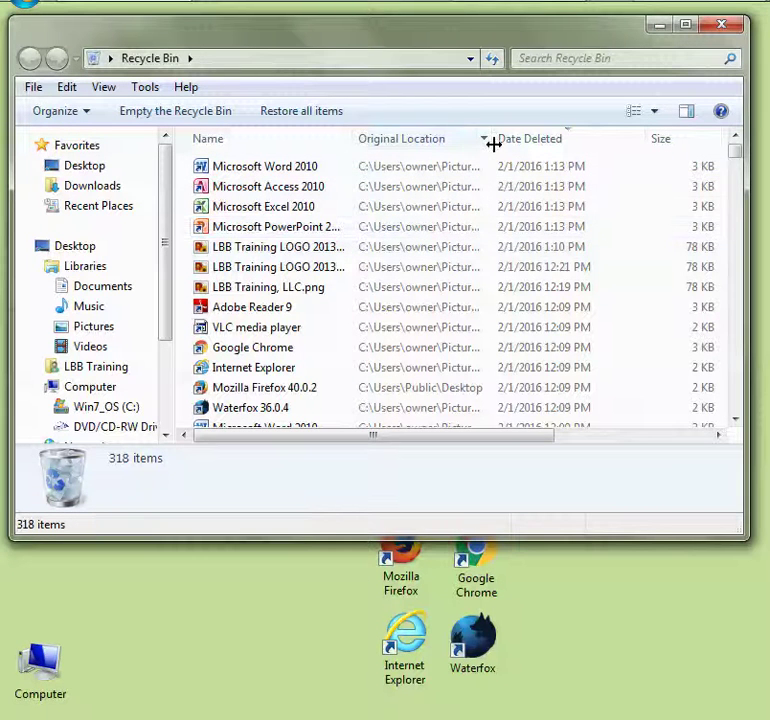
{"action": "mouse_move", "coordinate": [493, 144]}
{"action": "left_mouse_down"}
{"action": "mouse_move", "coordinate": [543, 143]}
{"action": "mouse_move", "coordinate": [478, 142]}
{"action": "left_mouse_up"}
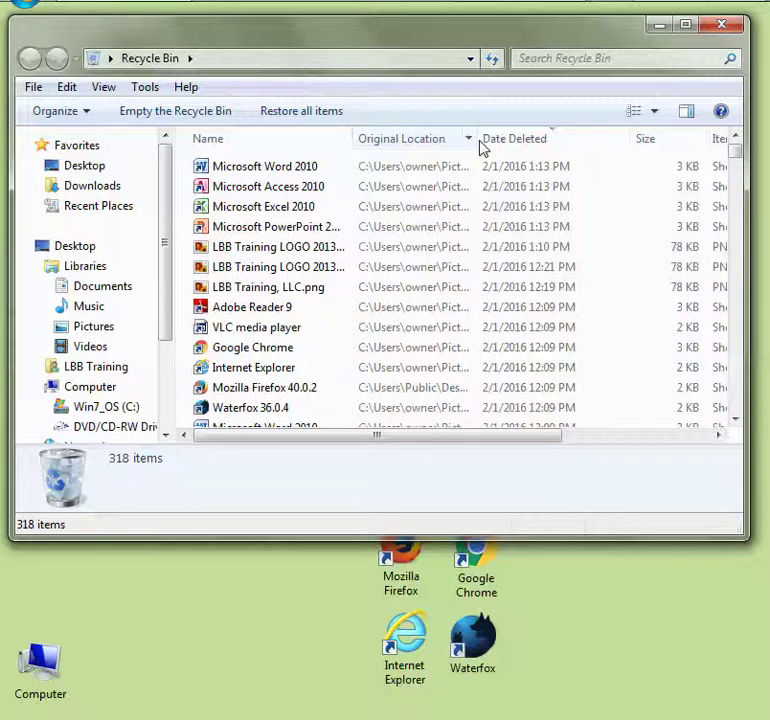
{"action": "double_click", "coordinate": [478, 140]}
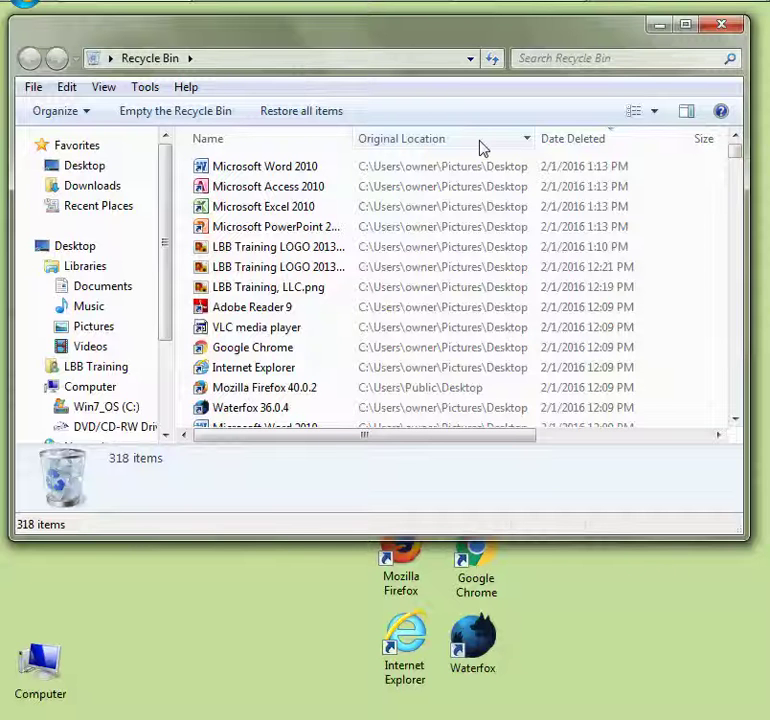
Lower the Recycle Bin window to uncover the desktop, and restore the deleted Microsoft Word 2010 shortcut.
{"action": "right_click", "coordinate": [293, 176]}
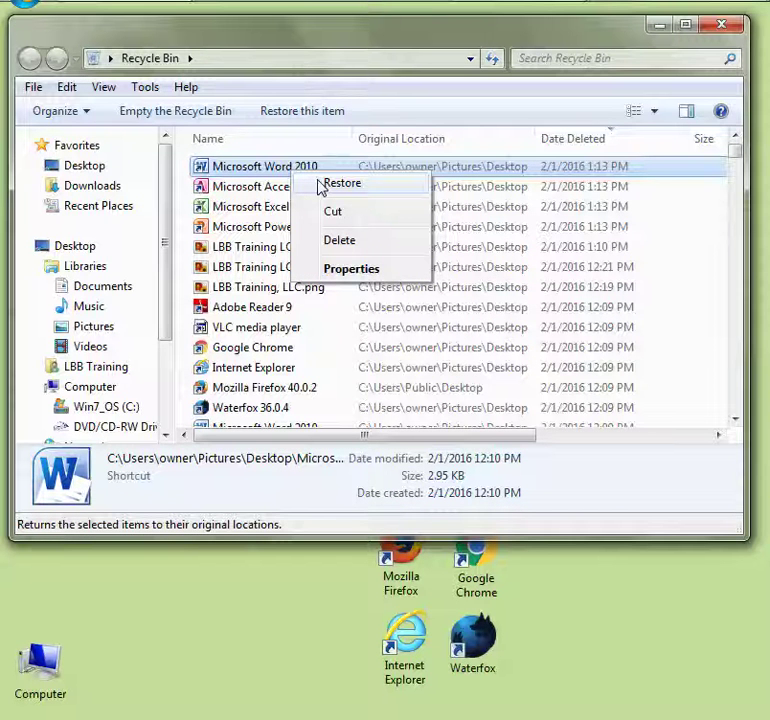
{"action": "left_click_drag", "start_coordinate": [394, 33], "coordinate": [395, 450]}
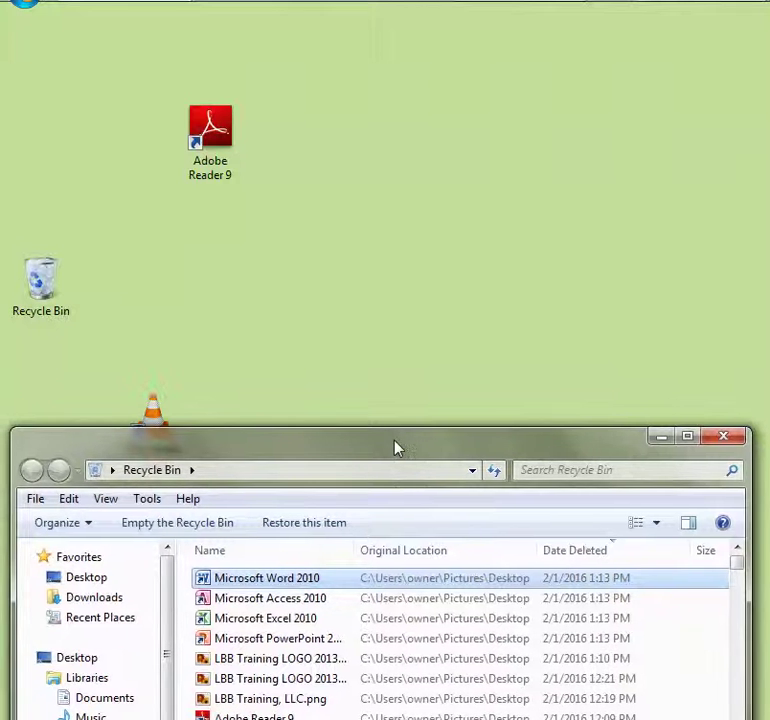
{"action": "right_click", "coordinate": [257, 587]}
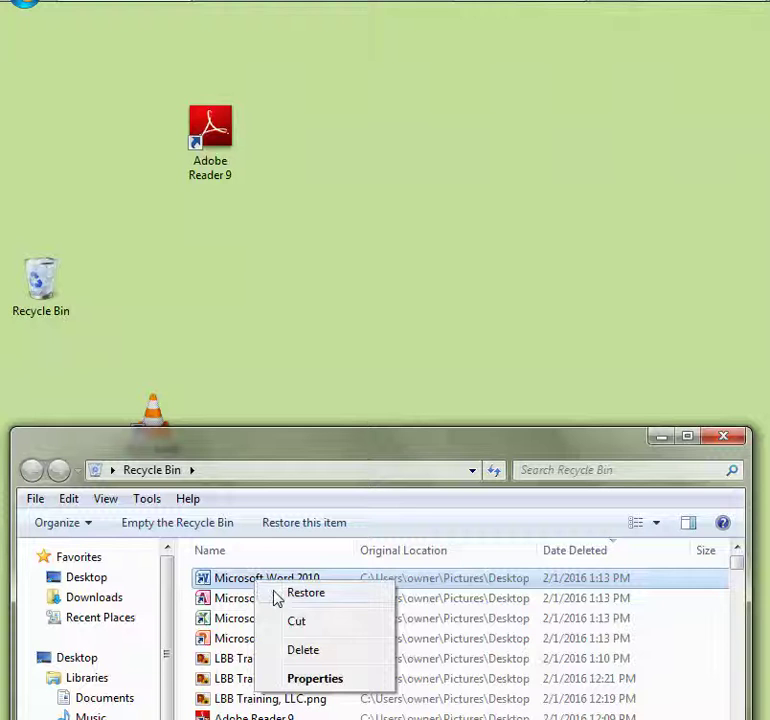
{"action": "left_click", "coordinate": [276, 596]}
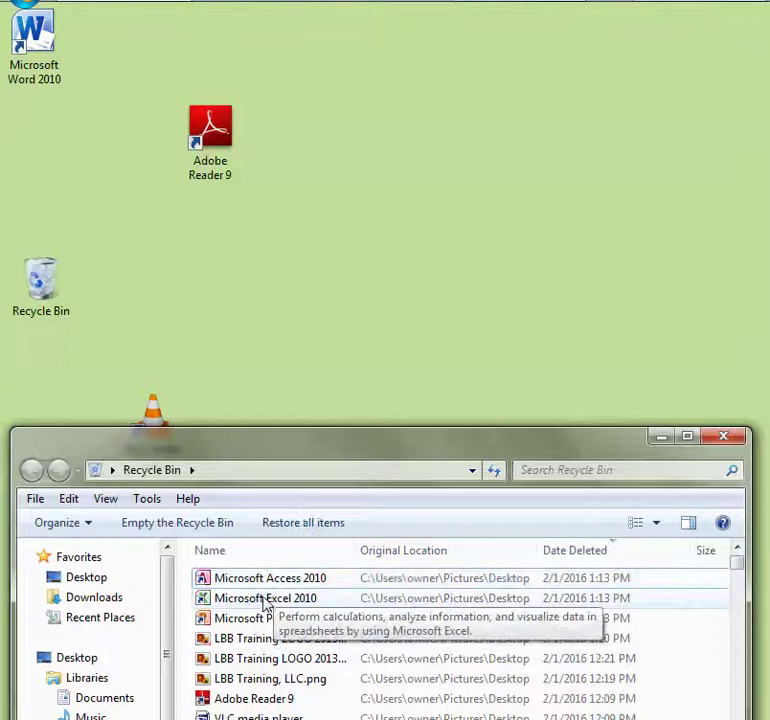
Restore the deleted Microsoft Access 2010, Excel 2010 and PowerPoint 2010 shortcuts one at a time.
{"action": "right_click", "coordinate": [268, 580]}
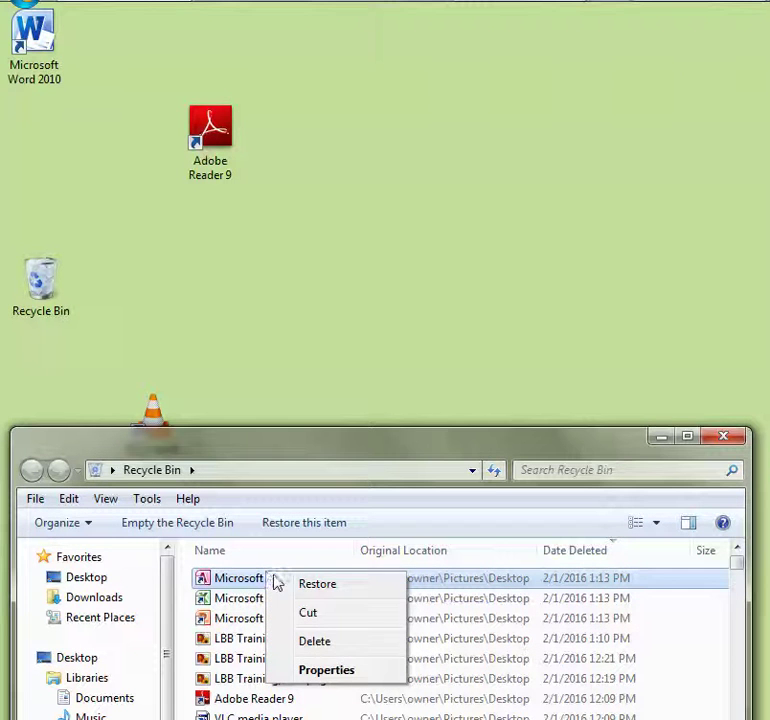
{"action": "left_click", "coordinate": [285, 584]}
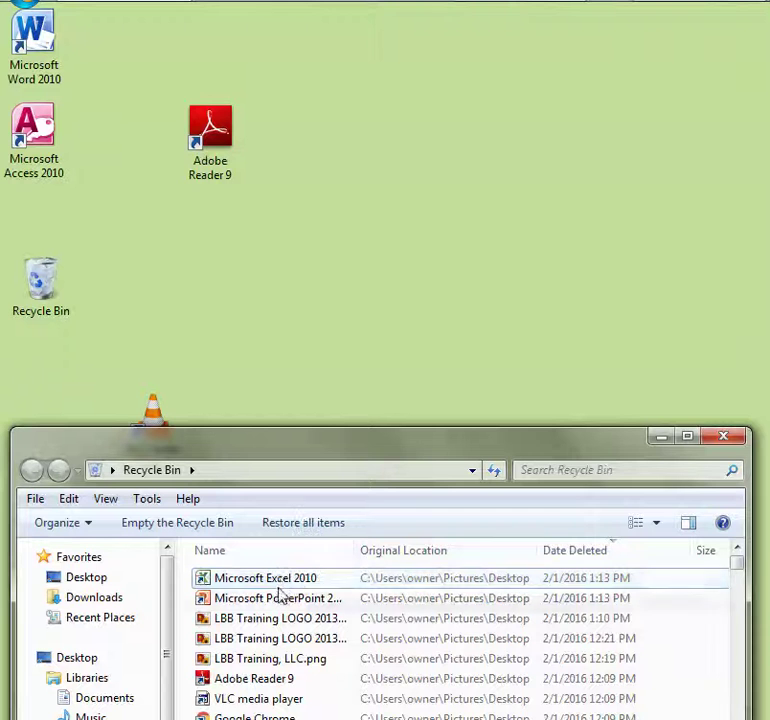
{"action": "right_click", "coordinate": [280, 582]}
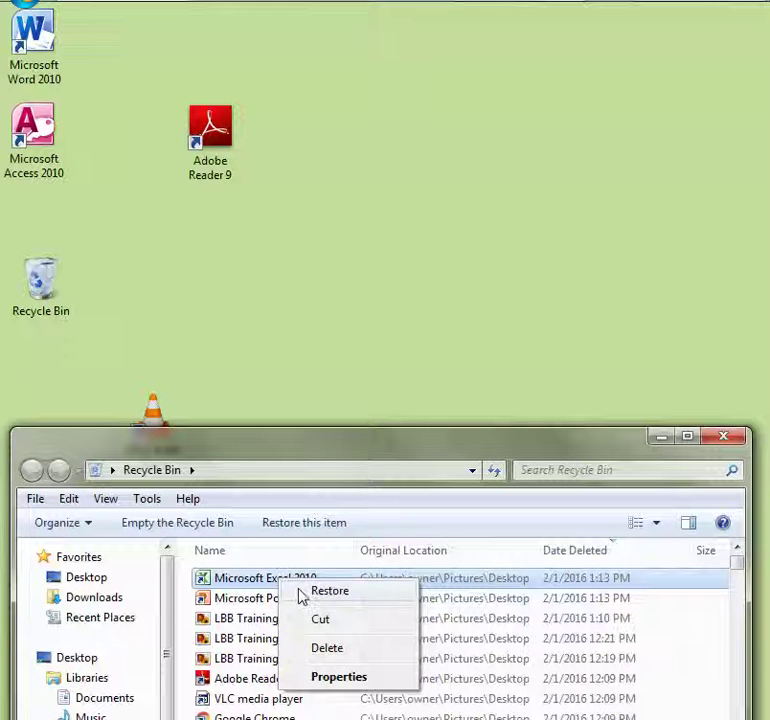
{"action": "left_click", "coordinate": [302, 595]}
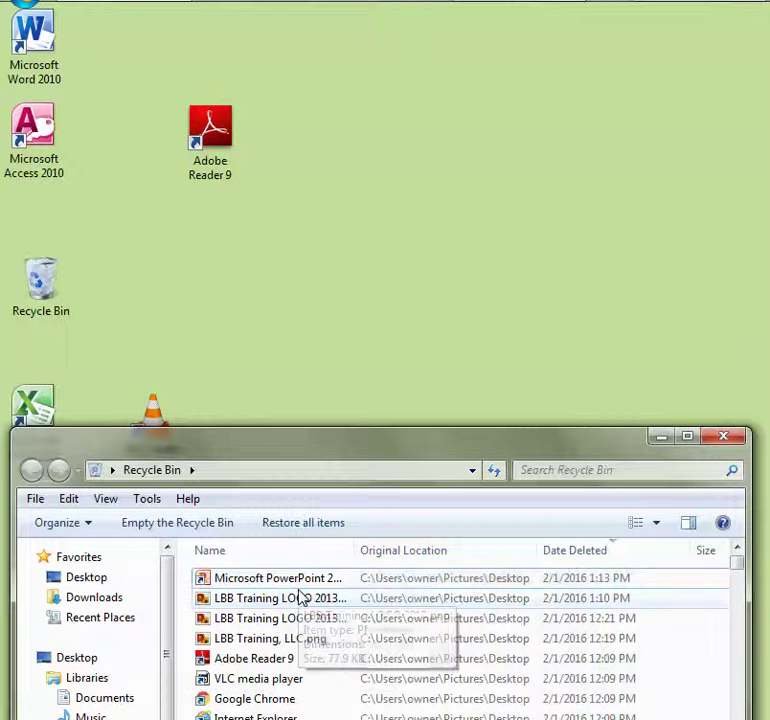
{"action": "right_click", "coordinate": [303, 579]}
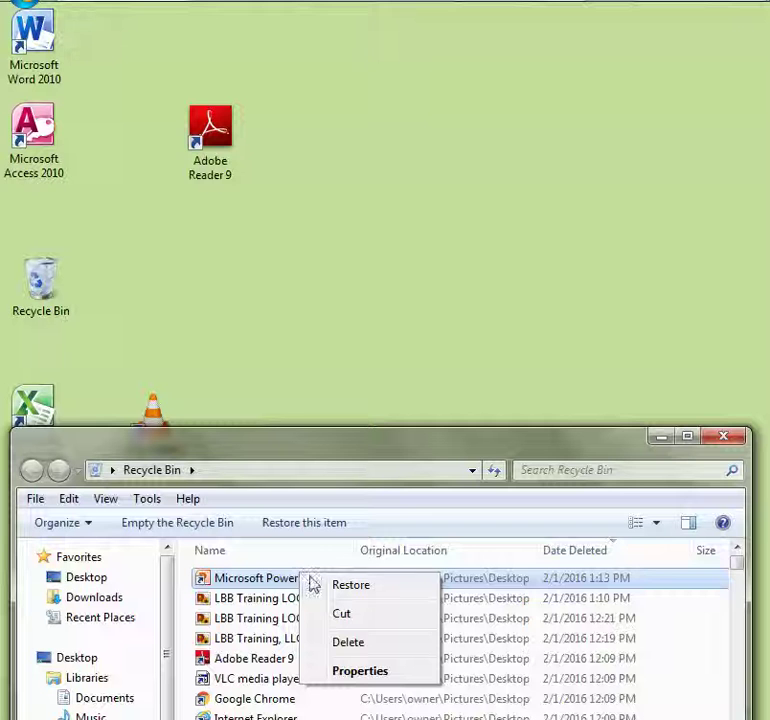
{"action": "left_click", "coordinate": [318, 587]}
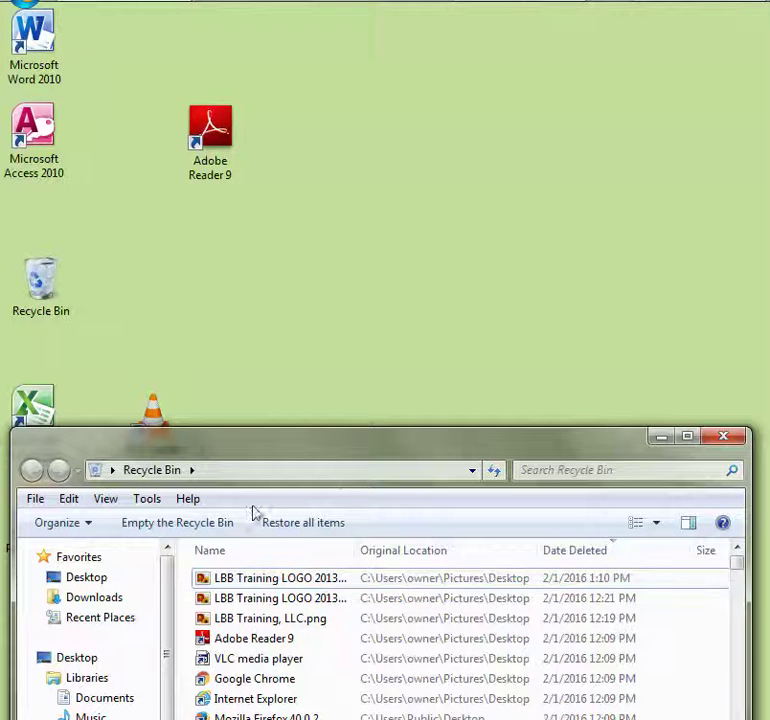
Minimize the Recycle Bin window and move the Word, Access, Excel and PowerPoint desktop shortcuts into the Recycle Bin.
{"action": "left_click", "coordinate": [663, 438]}
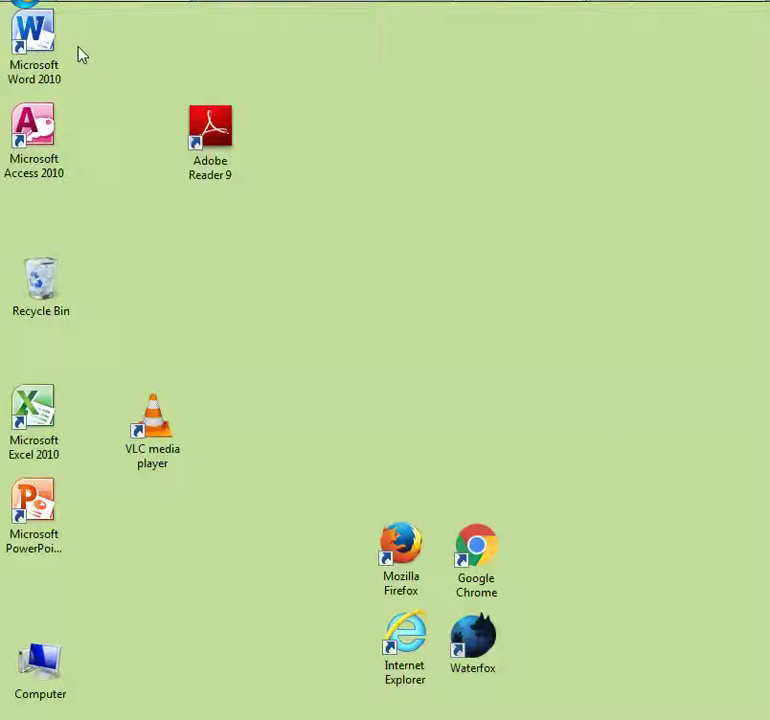
{"action": "left_click_drag", "start_coordinate": [100, 20], "coordinate": [35, 285]}
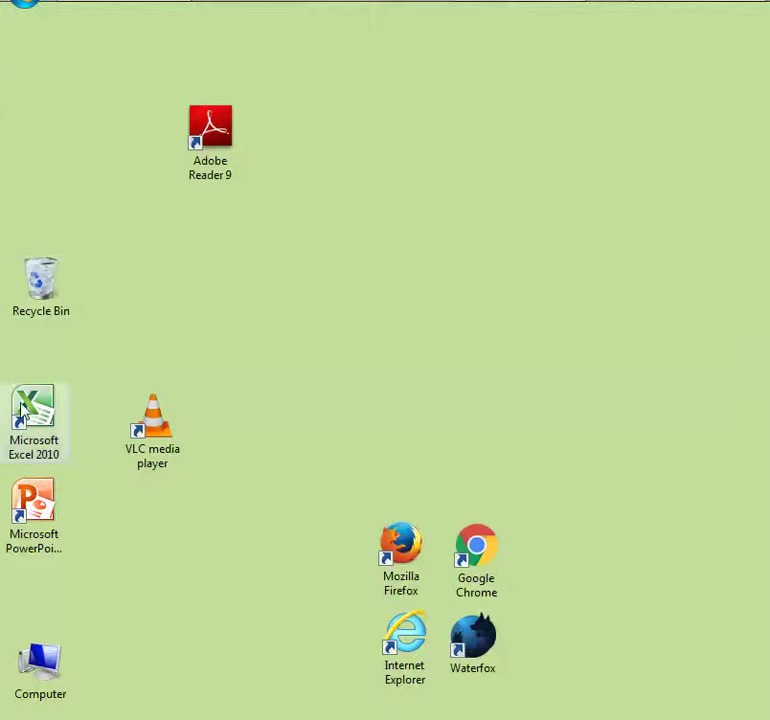
{"action": "left_click_drag", "start_coordinate": [88, 367], "coordinate": [45, 310]}
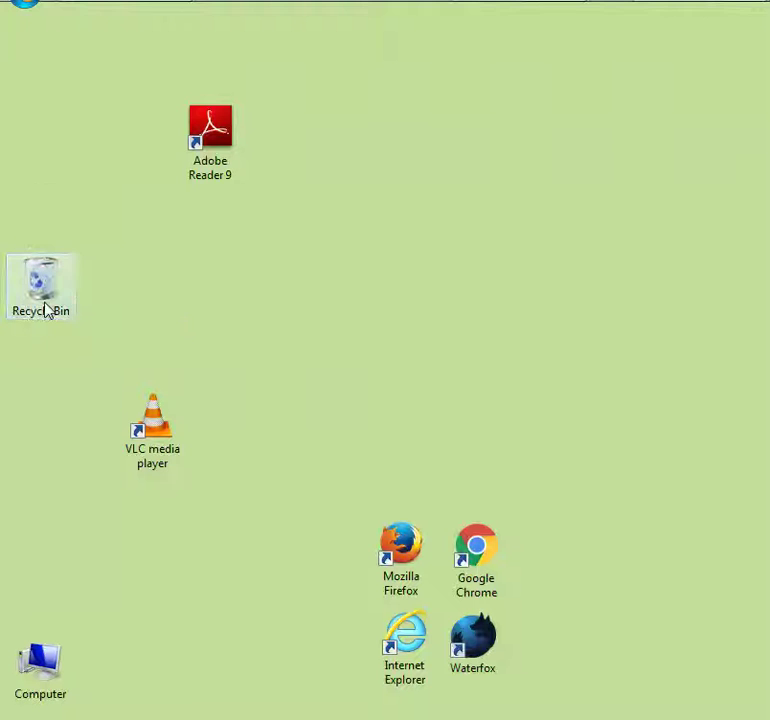
Reopen the Recycle Bin with the newest Date Deleted first, and widen the Name column to fit the full file names.
{"action": "right_click", "coordinate": [45, 310]}
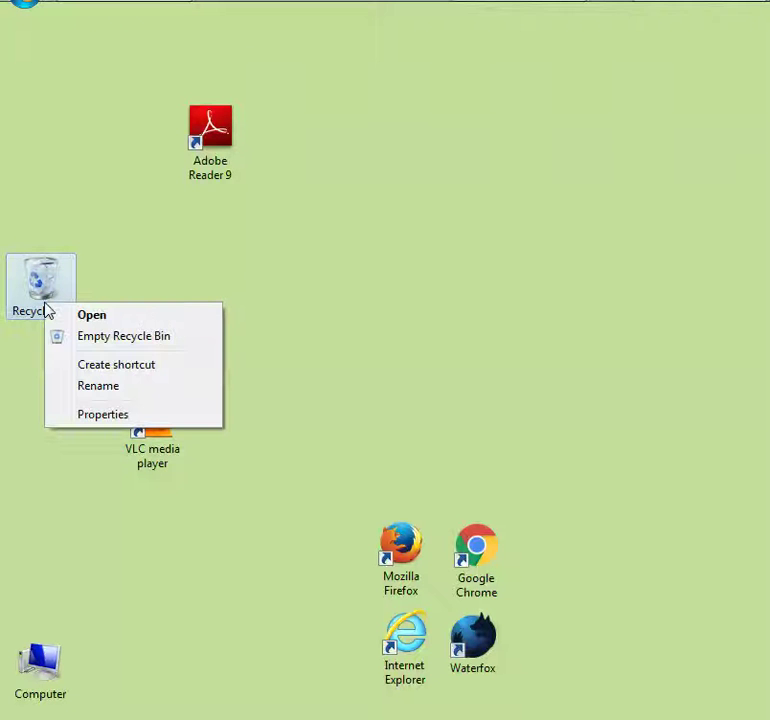
{"action": "left_click", "coordinate": [71, 318]}
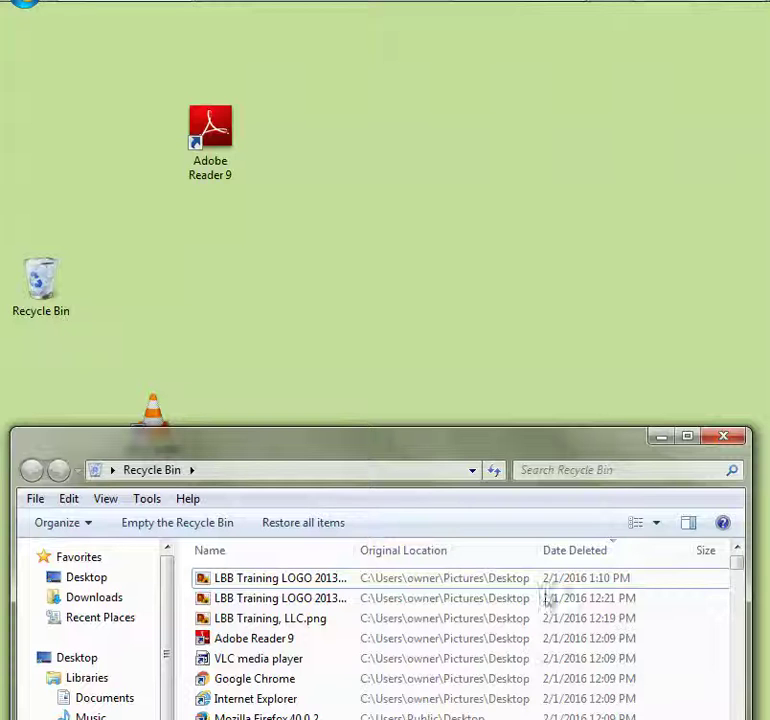
{"action": "left_click", "coordinate": [576, 551]}
{"action": "left_click", "coordinate": [576, 551]}
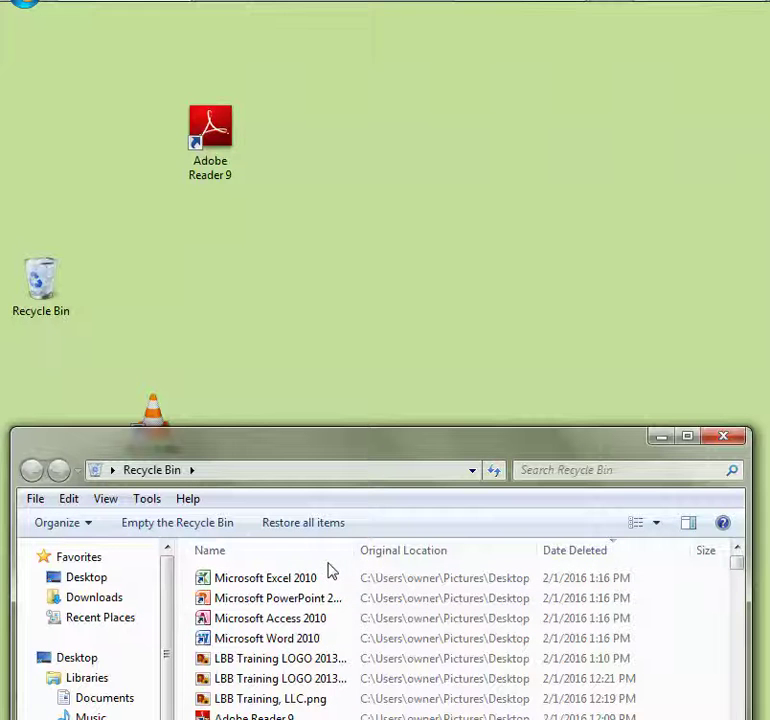
{"action": "left_click_drag", "start_coordinate": [356, 549], "coordinate": [398, 556]}
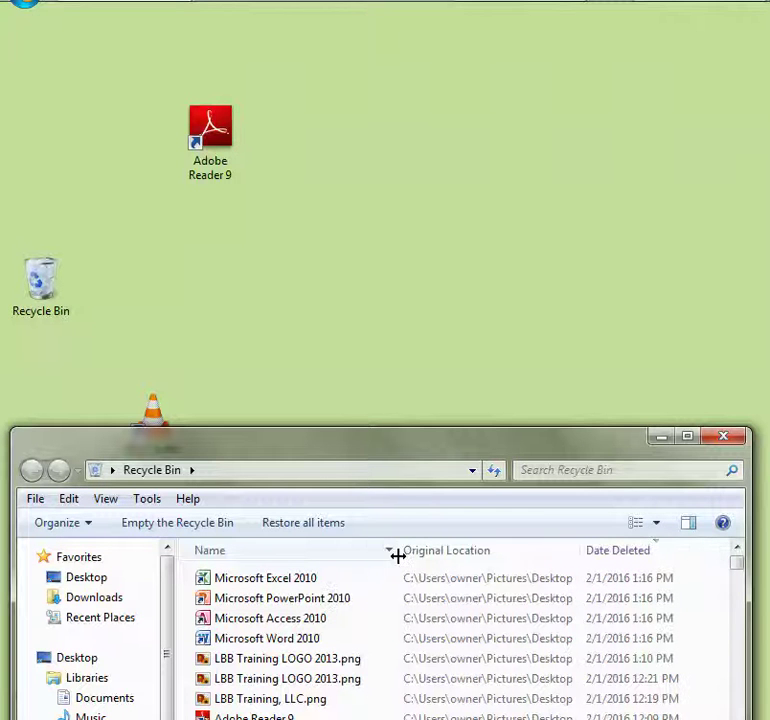
{"action": "left_click_drag", "start_coordinate": [425, 461], "coordinate": [432, 522]}
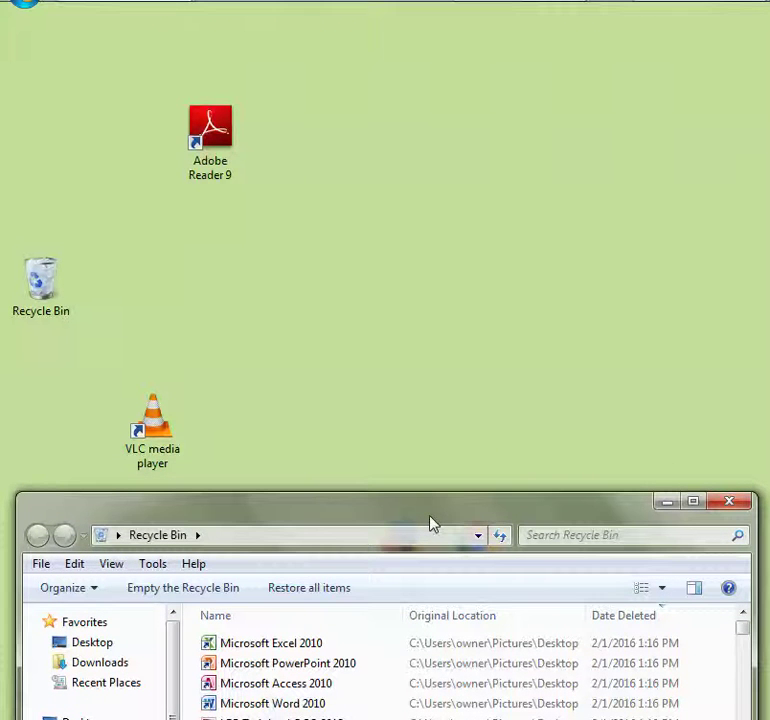
Individually add the deleted Excel, PowerPoint, Access and Word 2010 shortcuts to one multiple selection.
{"action": "left_click", "coordinate": [270, 643]}
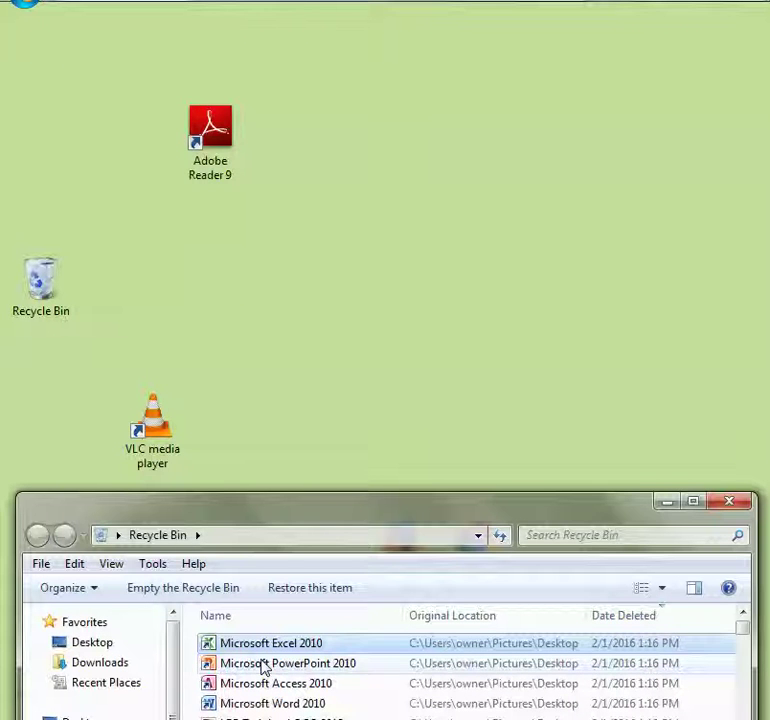
{"action": "left_click", "coordinate": [264, 665], "text": "ctrl"}
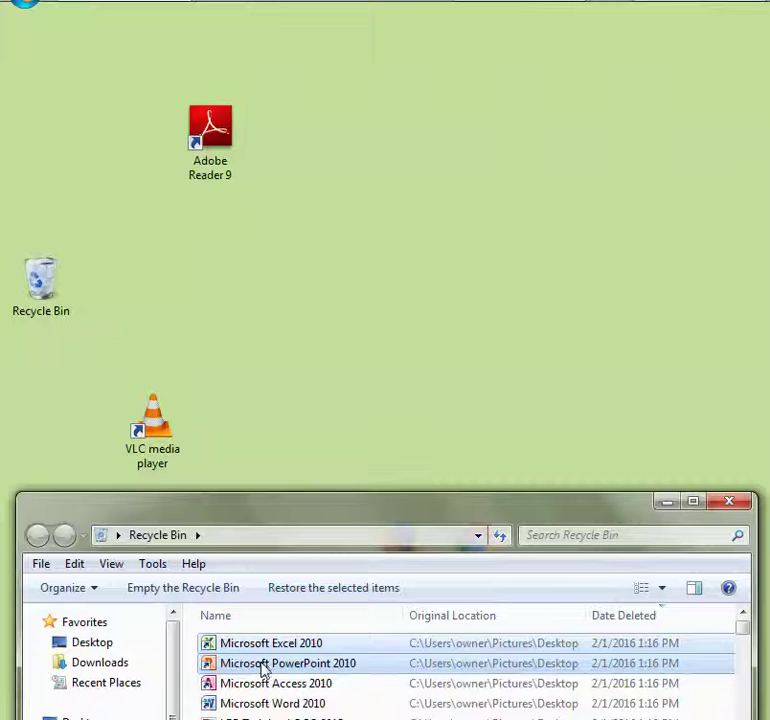
{"action": "left_click", "coordinate": [262, 681], "text": "ctrl"}
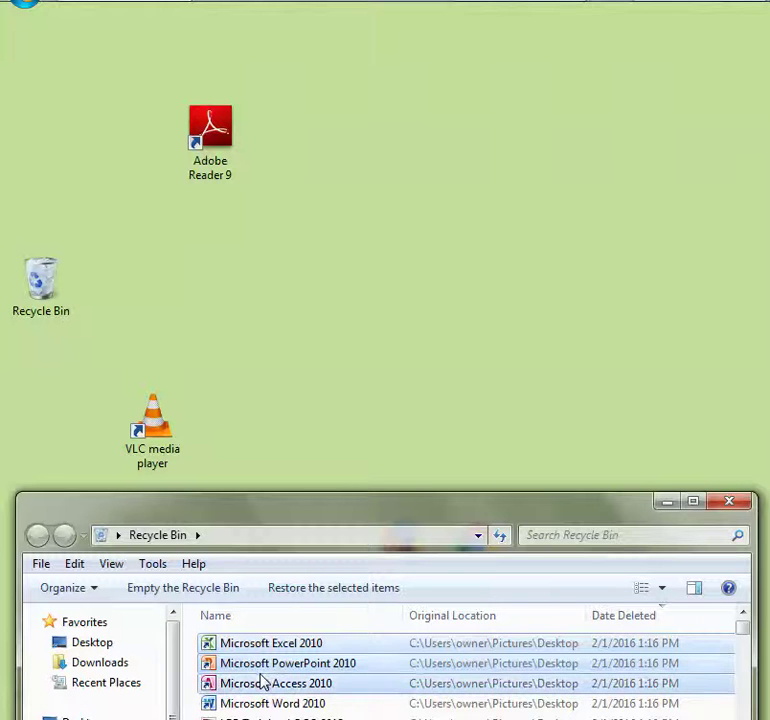
{"action": "left_click", "coordinate": [260, 705], "text": "ctrl"}
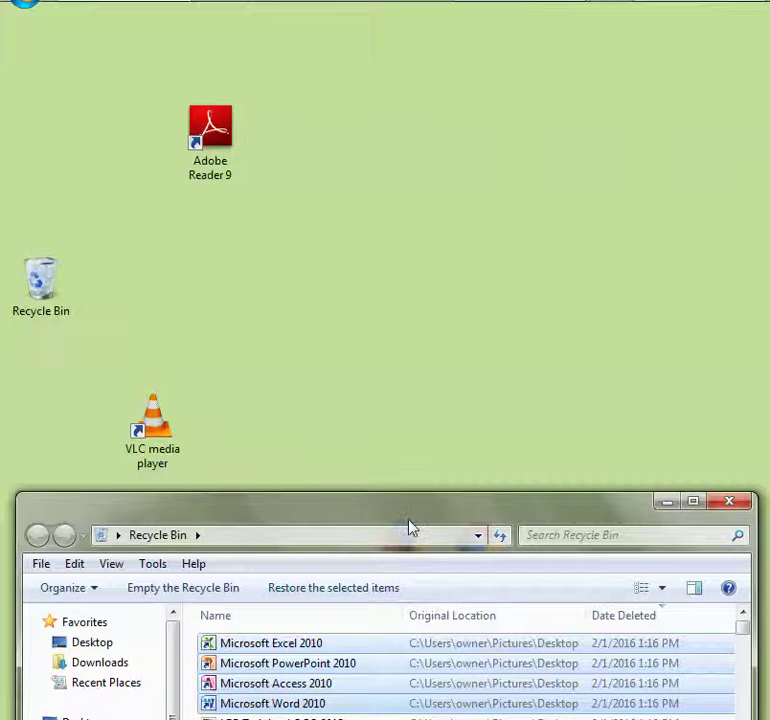
Select the consecutive range from Microsoft Excel 2010 through Word 2010, and repeat with the range from PowerPoint 2010 through Word 2010.
{"action": "left_click_drag", "start_coordinate": [244, 658], "coordinate": [245, 655]}
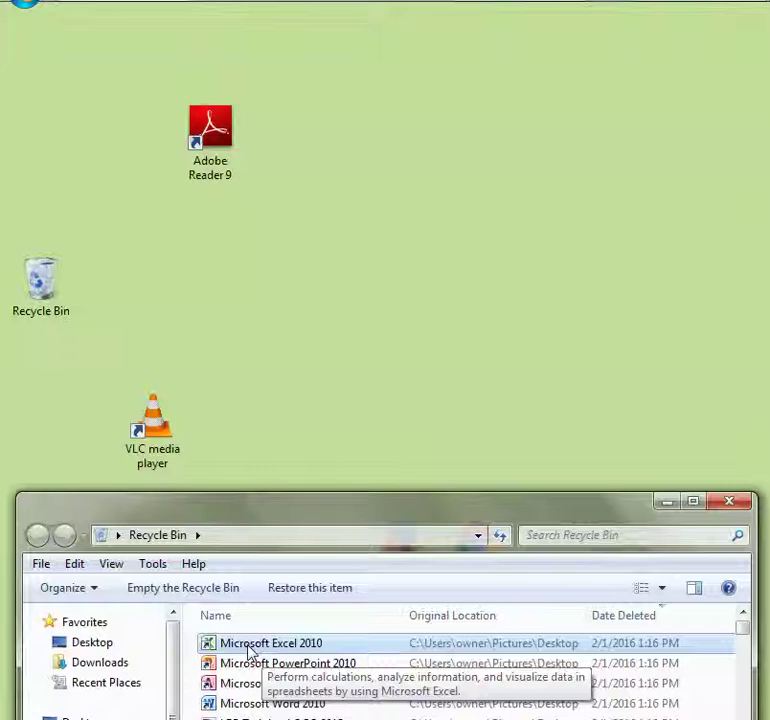
{"action": "left_click", "coordinate": [238, 706], "text": "shift"}
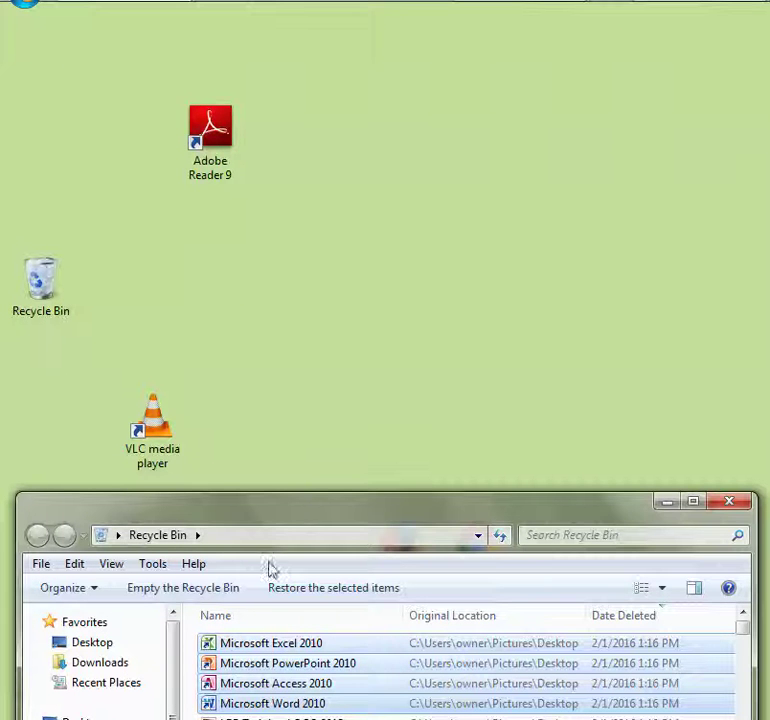
{"action": "left_click", "coordinate": [280, 535]}
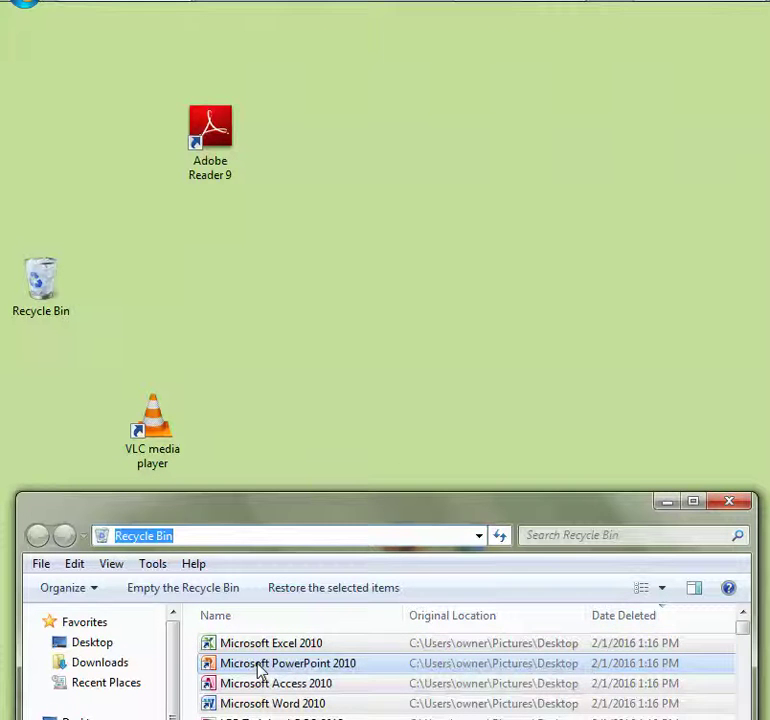
{"action": "left_click", "coordinate": [258, 667]}
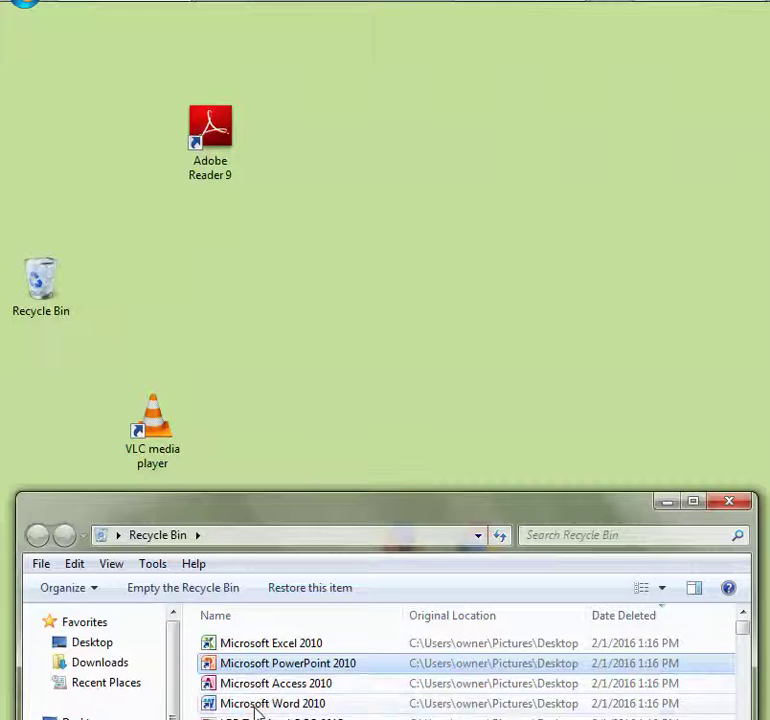
{"action": "left_click", "coordinate": [257, 705], "text": "shift"}
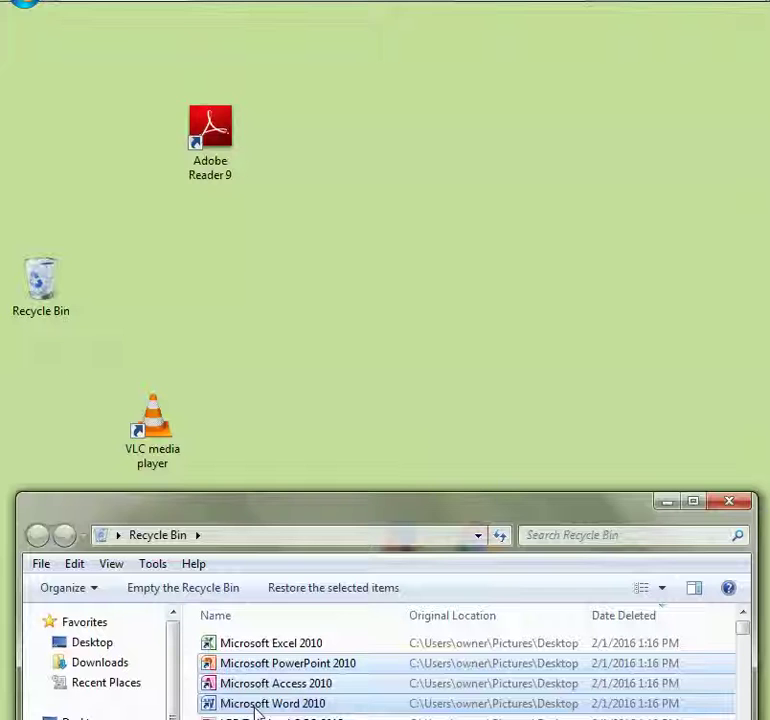
{"action": "left_click", "coordinate": [322, 538]}
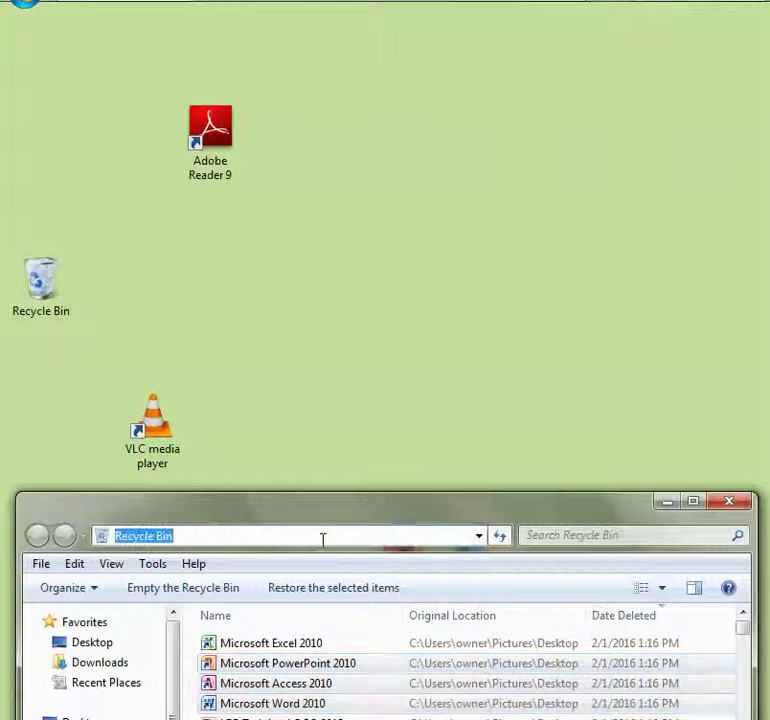
Select only the non-adjacent Microsoft Excel 2010 and Microsoft Access 2010 shortcuts and restore them together.
{"action": "left_click", "coordinate": [272, 648]}
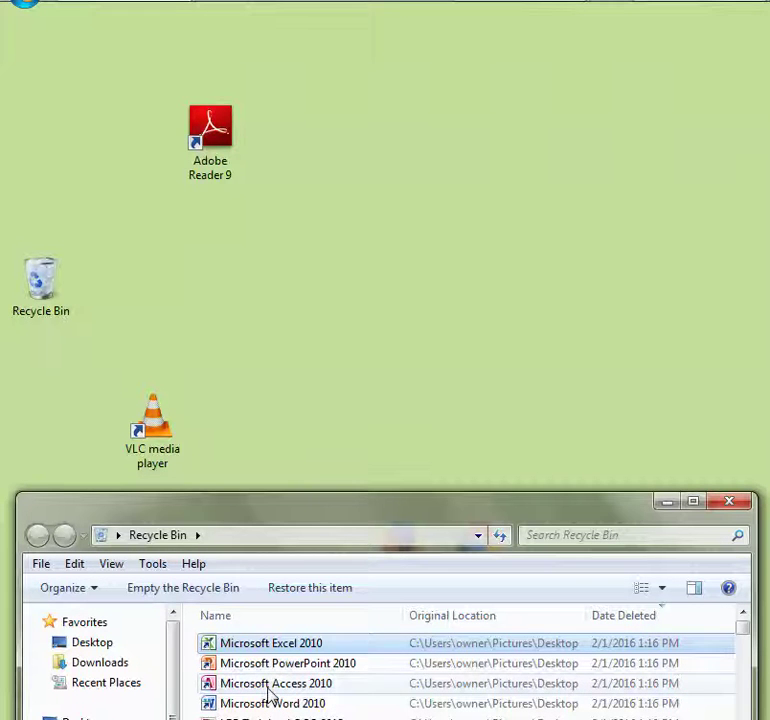
{"action": "left_click", "coordinate": [268, 686], "text": "ctrl"}
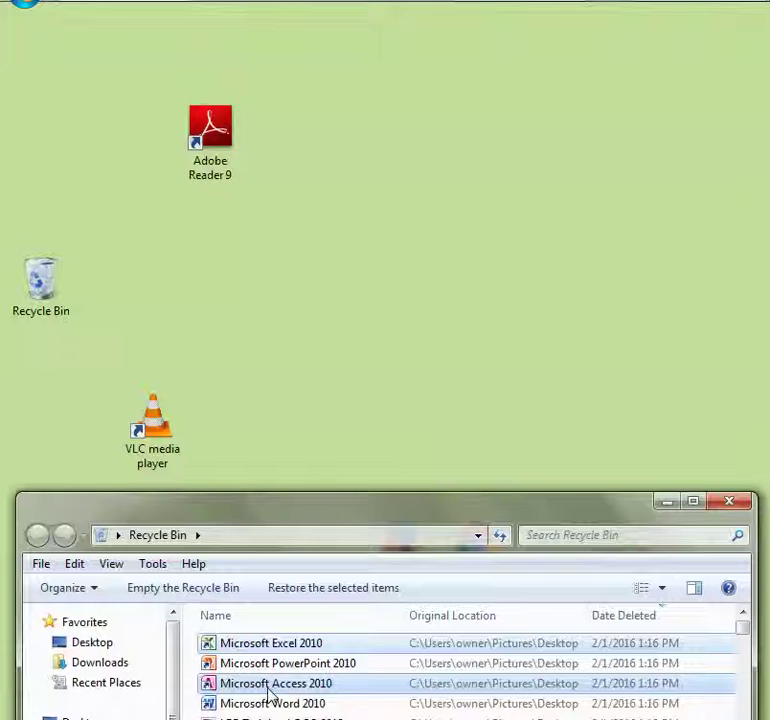
{"action": "right_click", "coordinate": [268, 692]}
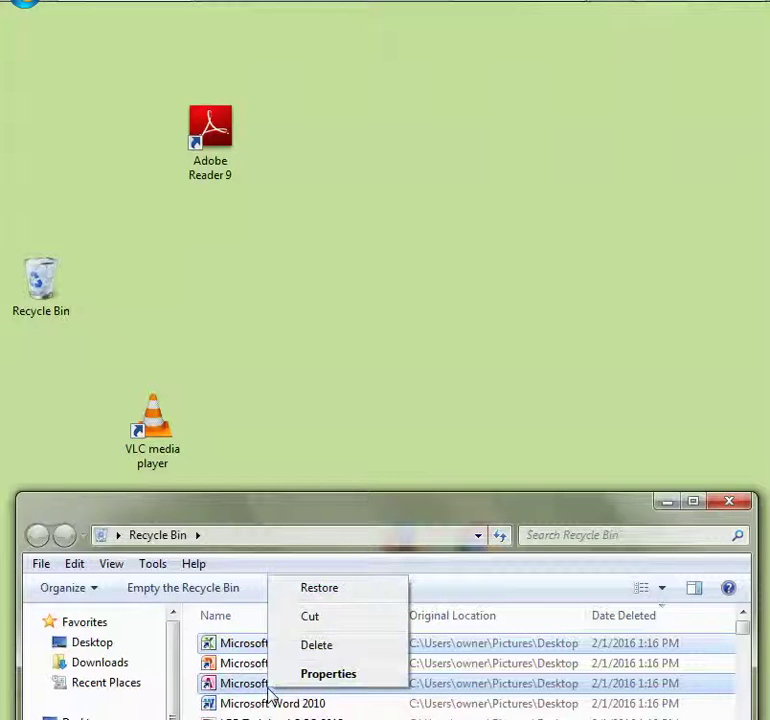
{"action": "left_click", "coordinate": [316, 593]}
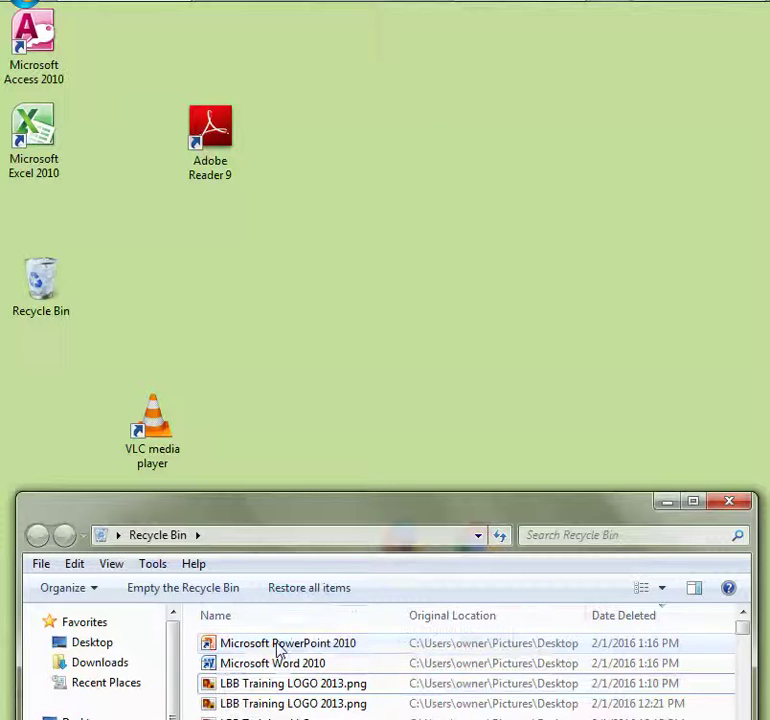
Restore the Microsoft PowerPoint 2010 and Microsoft Word 2010 shortcuts together, and close the Recycle Bin window.
{"action": "left_click", "coordinate": [278, 648]}
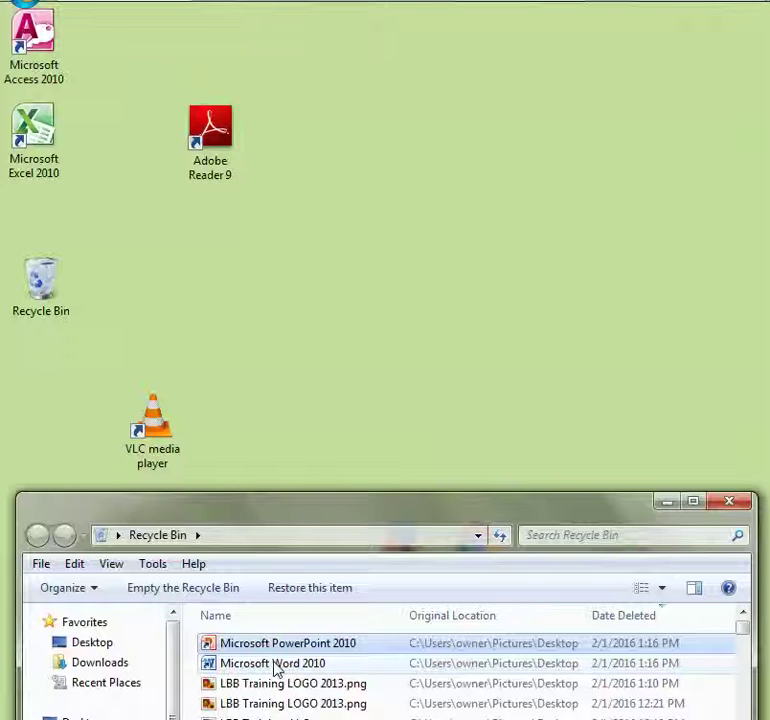
{"action": "left_click", "coordinate": [276, 668], "text": "ctrl"}
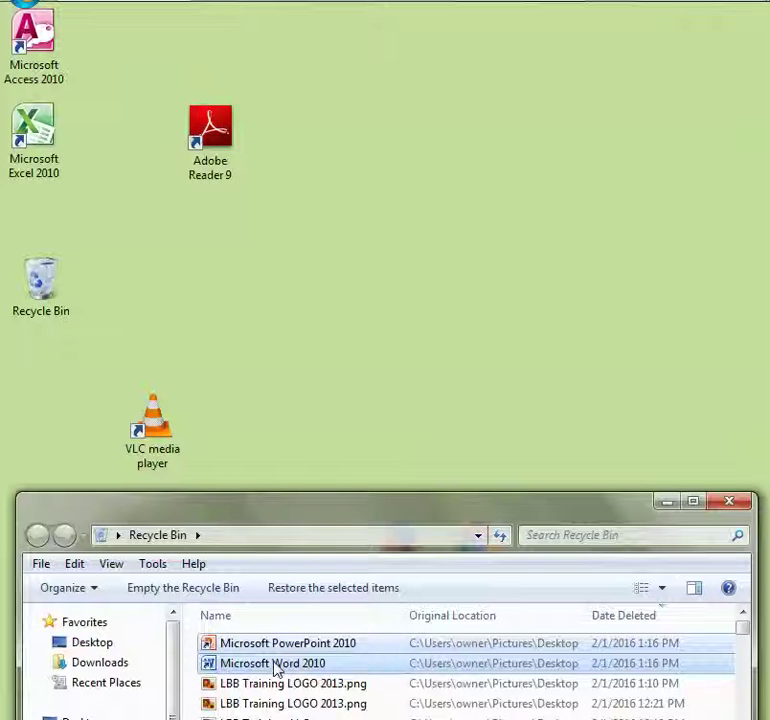
{"action": "right_click", "coordinate": [276, 668]}
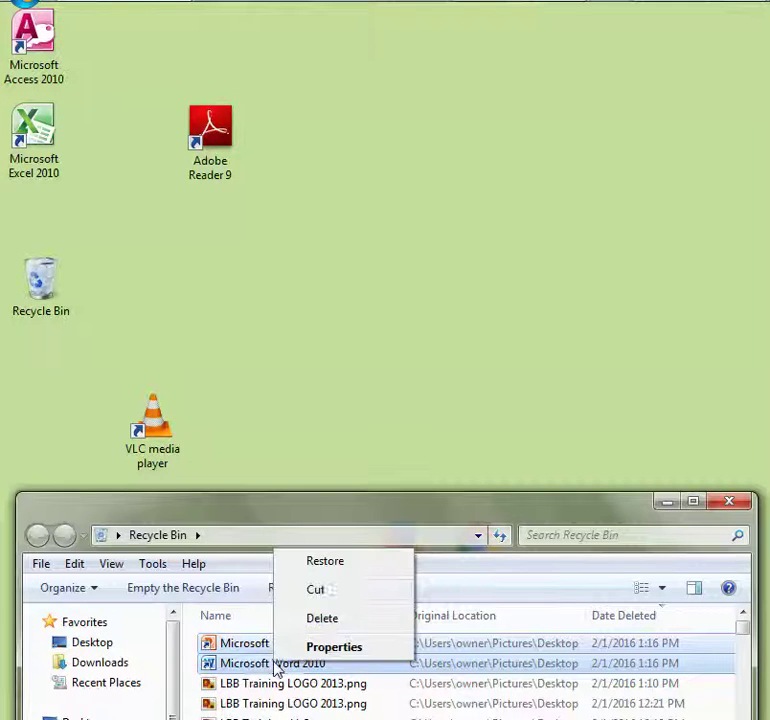
{"action": "left_click", "coordinate": [330, 563]}
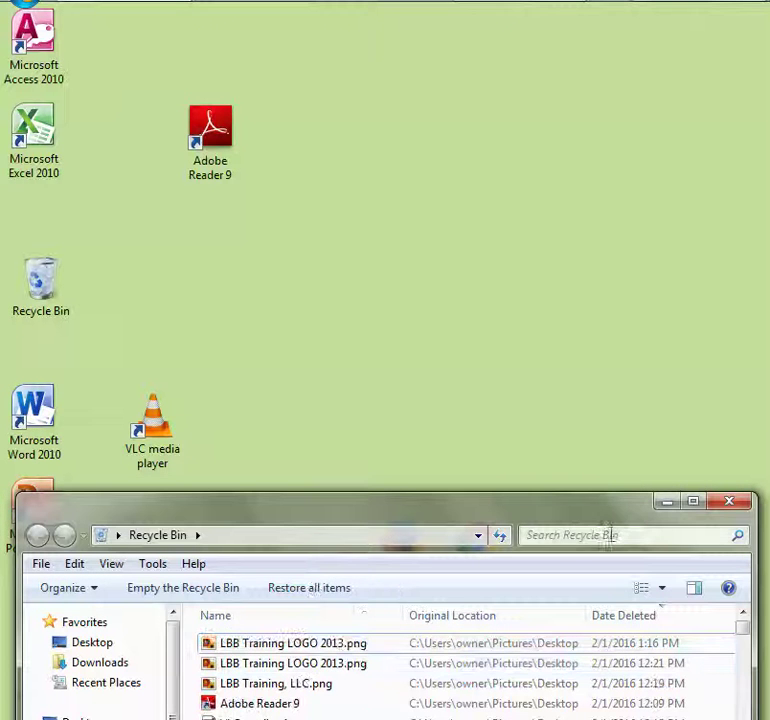
{"action": "left_click", "coordinate": [736, 502]}
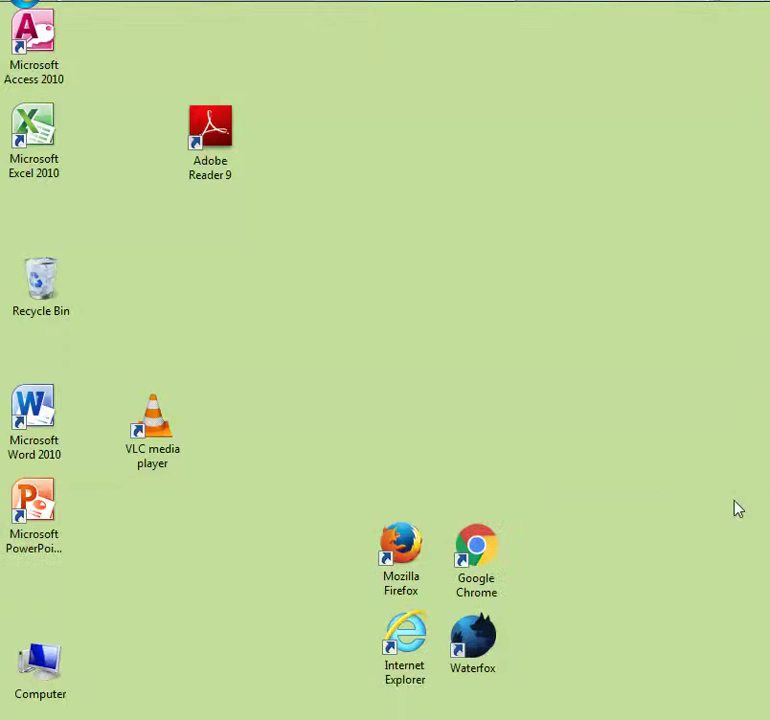
Group the Office shortcuts mid-desktop above the browser icons, with Word and PowerPoint in one column and Access and Excel beside them.
{"action": "left_click_drag", "start_coordinate": [77, 556], "coordinate": [436, 200]}
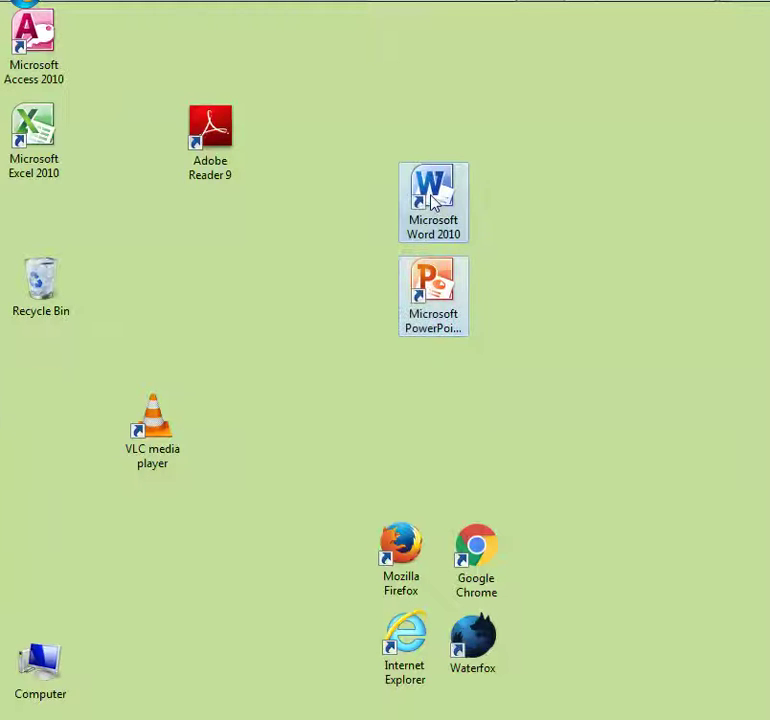
{"action": "left_click", "coordinate": [77, 166]}
{"action": "left_click_drag", "start_coordinate": [2, 82], "coordinate": [499, 196]}
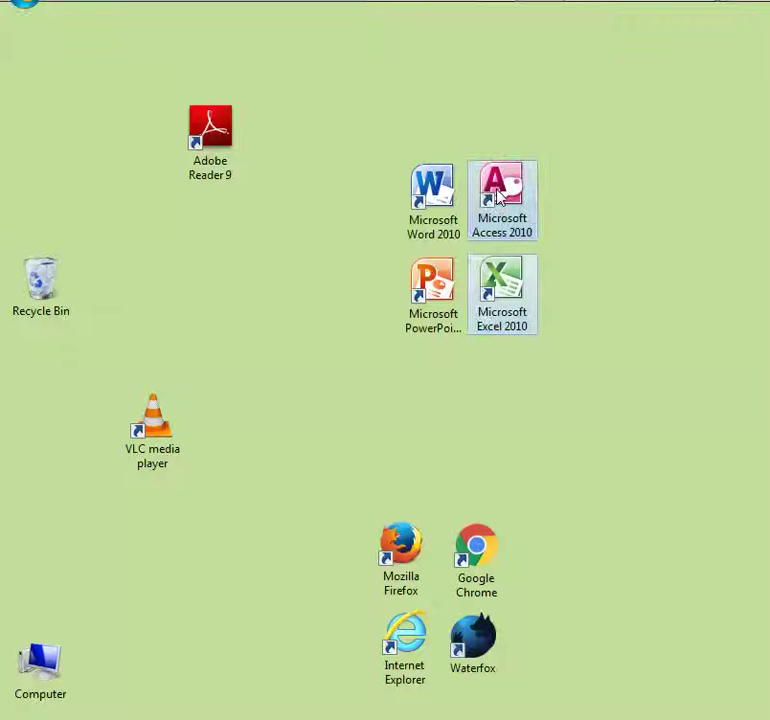
Move the four Office shortcuts together as a block towards the desktop's right side, keeping their two-by-two arrangement.
{"action": "left_click_drag", "start_coordinate": [572, 348], "coordinate": [408, 127]}
{"action": "left_click_drag", "start_coordinate": [425, 201], "coordinate": [567, 266]}
{"action": "left_click", "coordinate": [442, 276]}
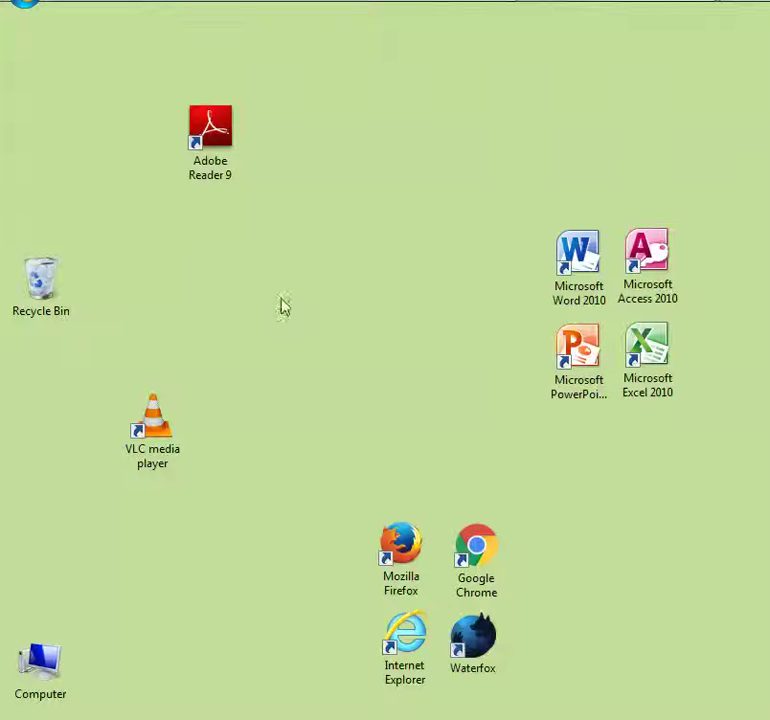
Open the Recycle Bin from the desktop to view its deleted items.
{"action": "left_click", "coordinate": [50, 284]}
{"action": "right_click", "coordinate": [50, 284]}
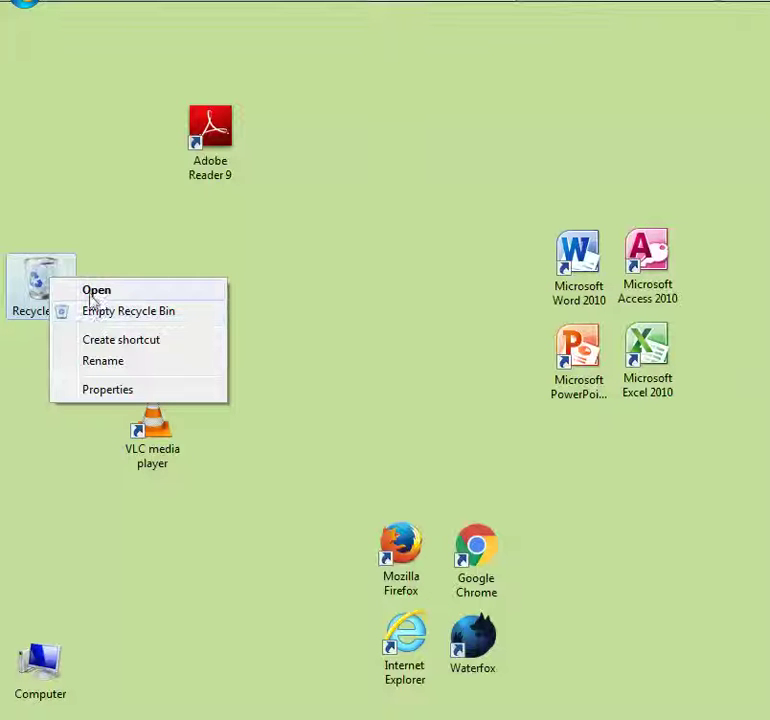
{"action": "left_click", "coordinate": [93, 292]}
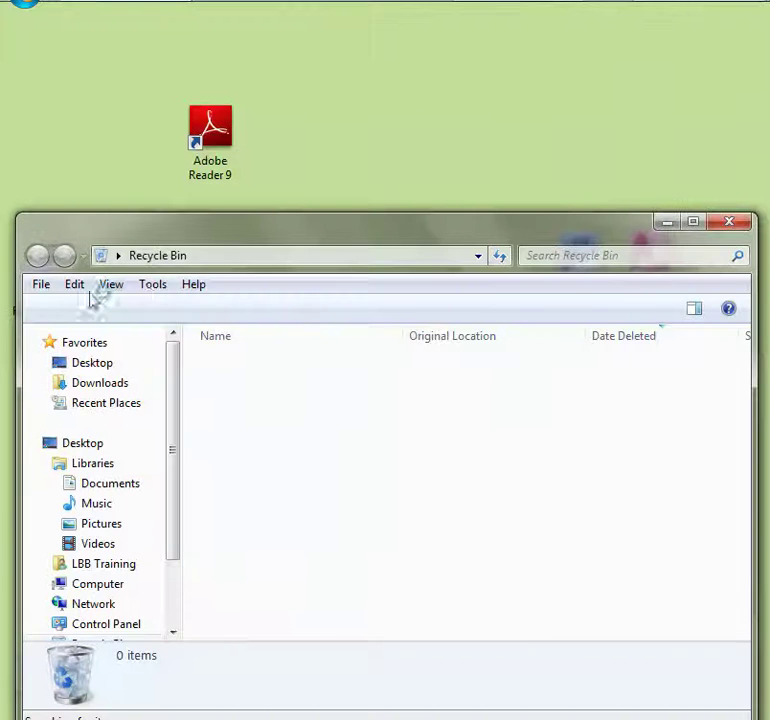
Permanently delete the consecutive range of images from IMG_0181.JPG through IMG_0179.JPG and confirm the deletion.
{"action": "left_click_drag", "start_coordinate": [742, 344], "coordinate": [742, 414]}
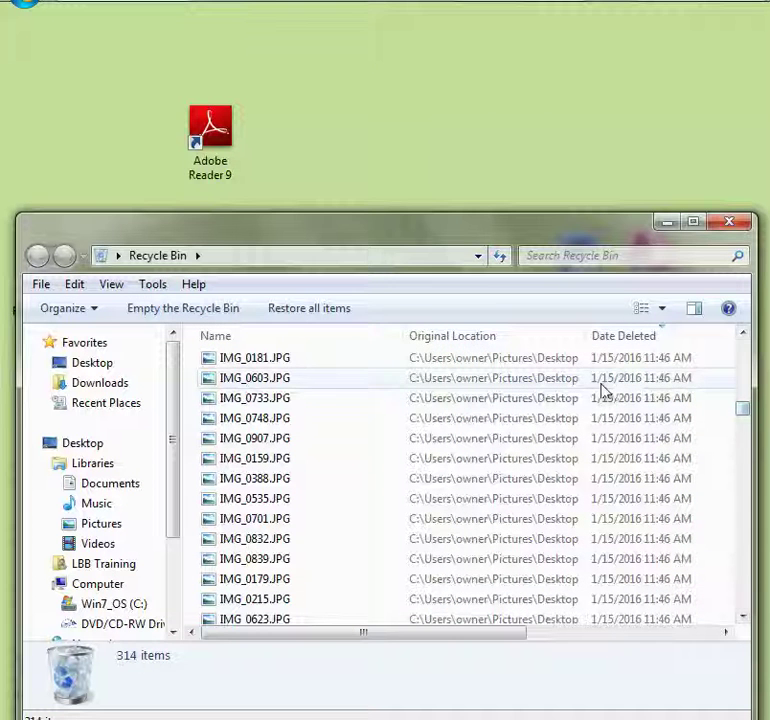
{"action": "left_click", "coordinate": [254, 360]}
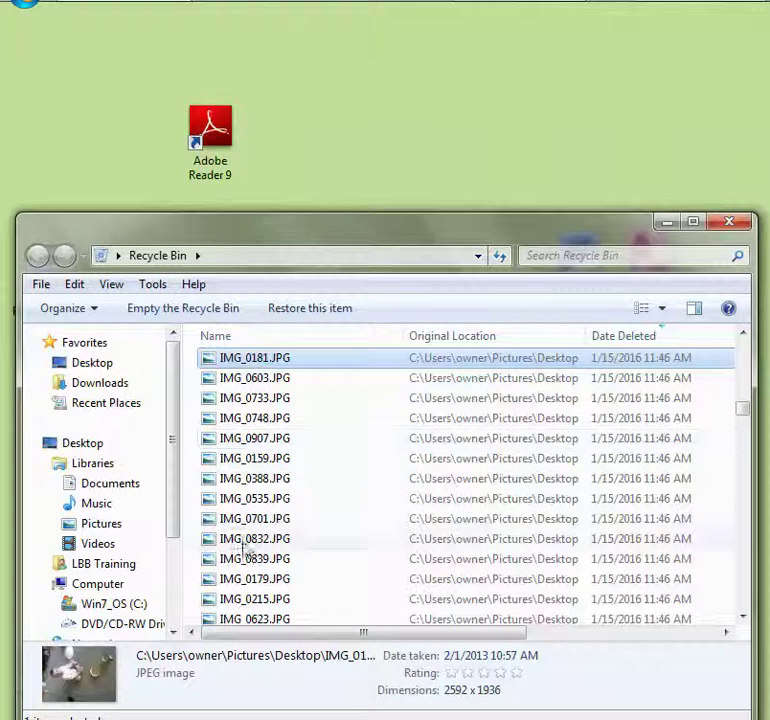
{"action": "left_click", "coordinate": [244, 578], "text": "shift"}
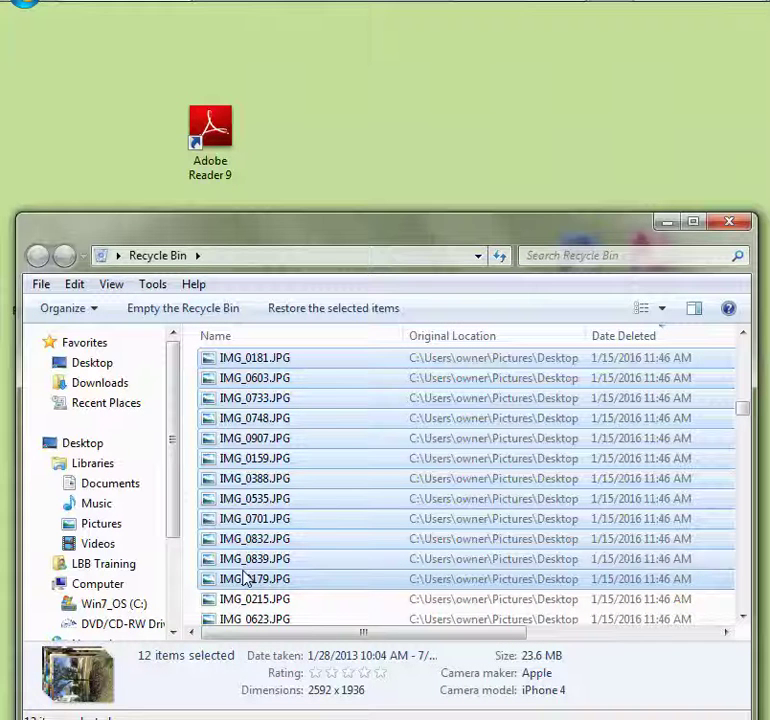
{"action": "right_click", "coordinate": [244, 579]}
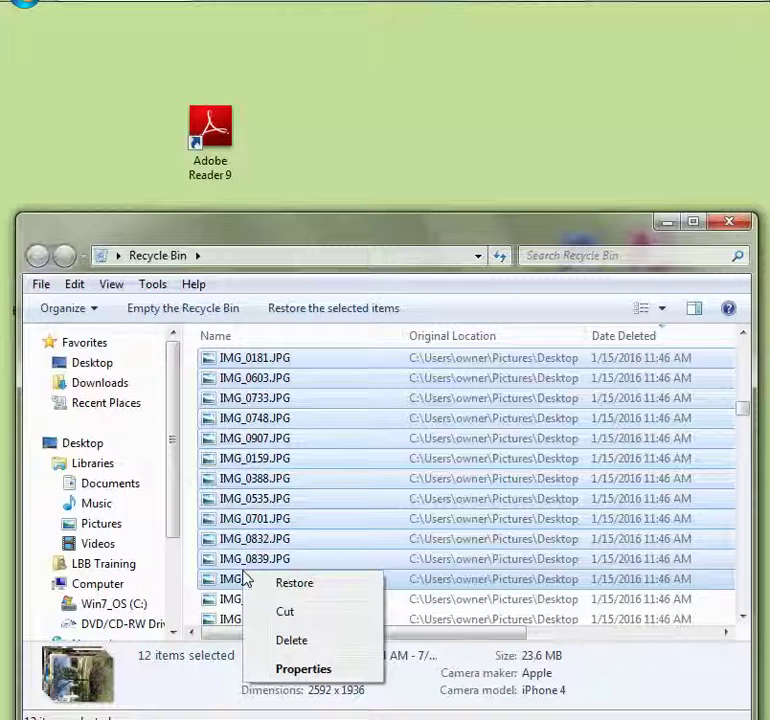
{"action": "left_click", "coordinate": [278, 642]}
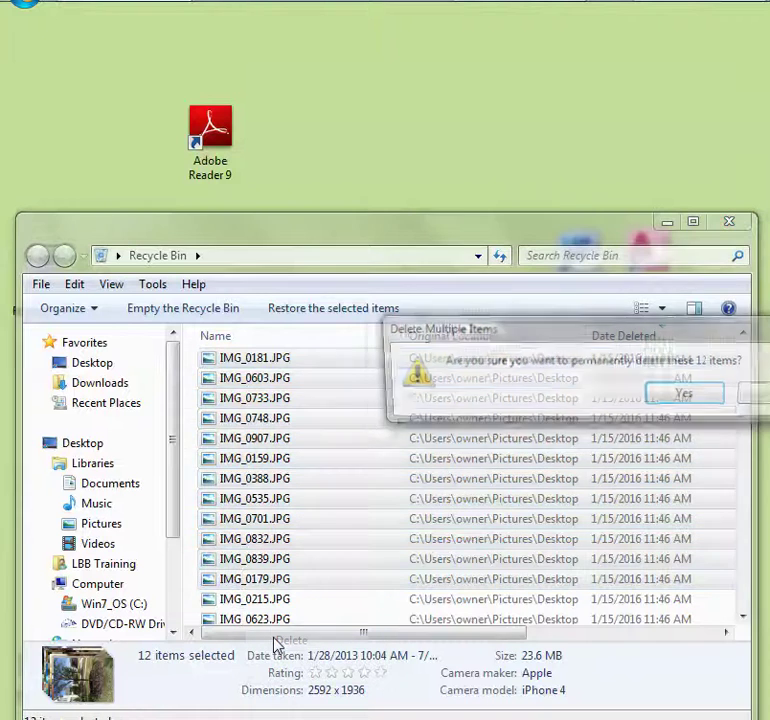
{"action": "left_click_drag", "start_coordinate": [624, 340], "coordinate": [488, 312]}
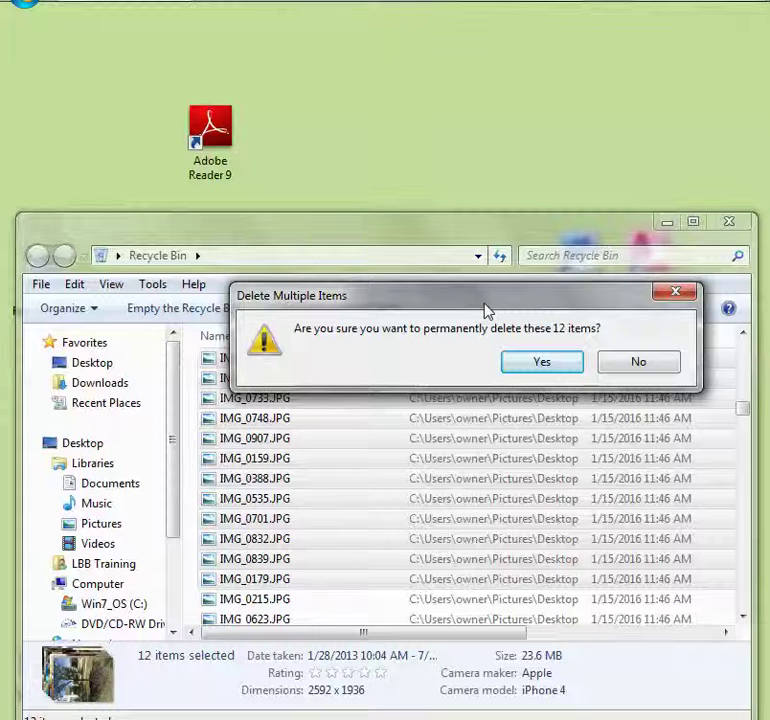
{"action": "left_click", "coordinate": [521, 364]}
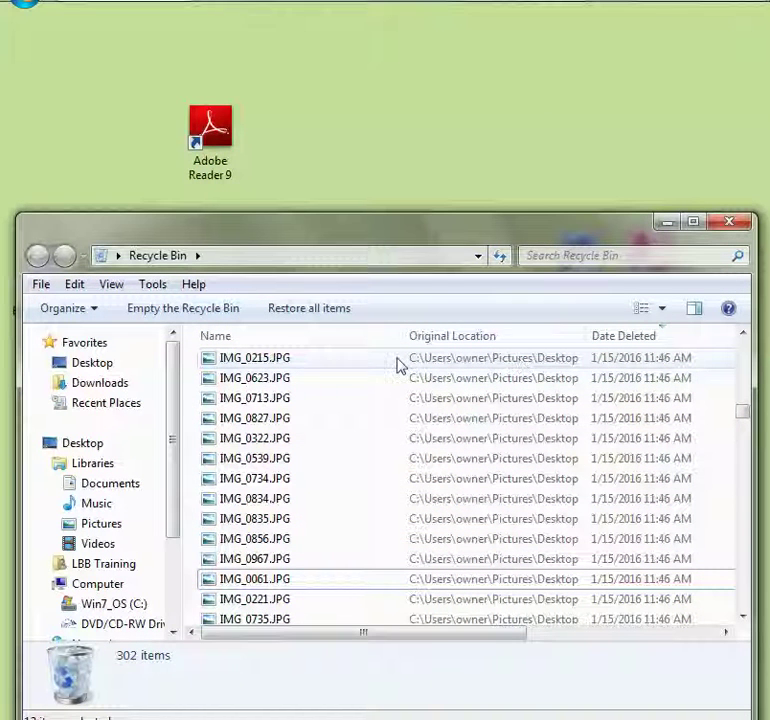
Permanently delete only the individually picked images IMG_0215, IMG_0539, IMG_0834, IMG_0856, IMG_0967 and IMG_0221.
{"action": "left_click", "coordinate": [297, 367]}
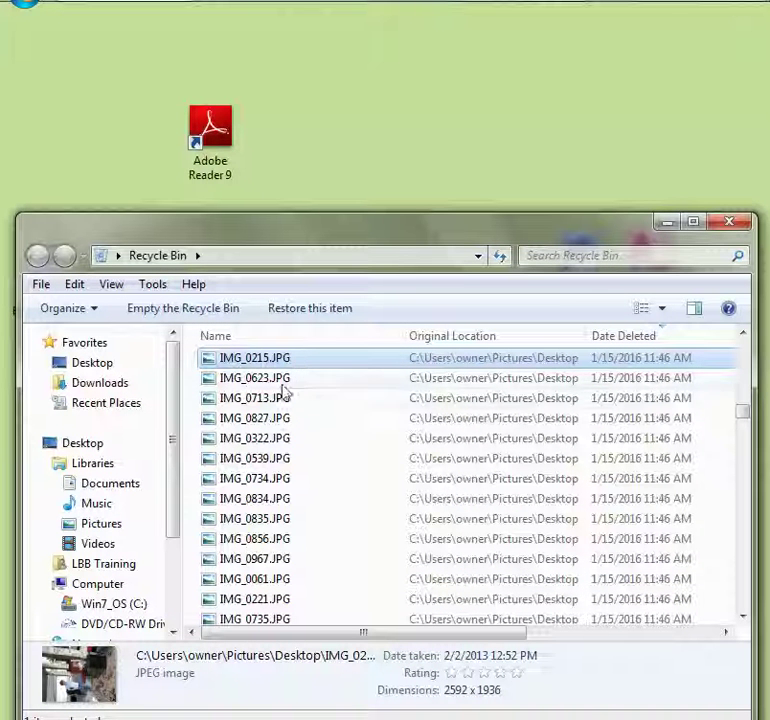
{"action": "left_click", "coordinate": [271, 463], "text": "ctrl"}
{"action": "left_click", "coordinate": [266, 496], "text": "ctrl"}
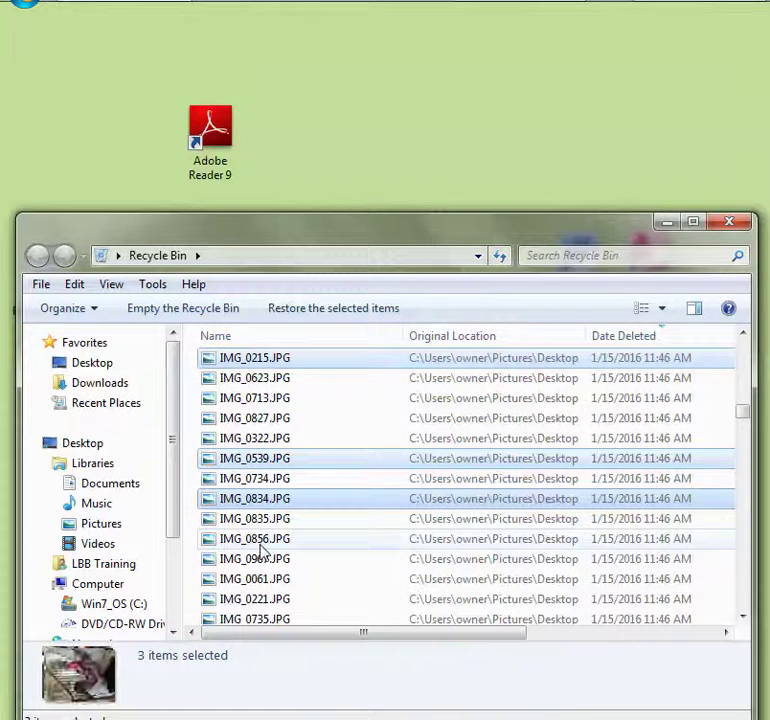
{"action": "left_click", "coordinate": [260, 541], "text": "ctrl"}
{"action": "left_click", "coordinate": [262, 560], "text": "ctrl"}
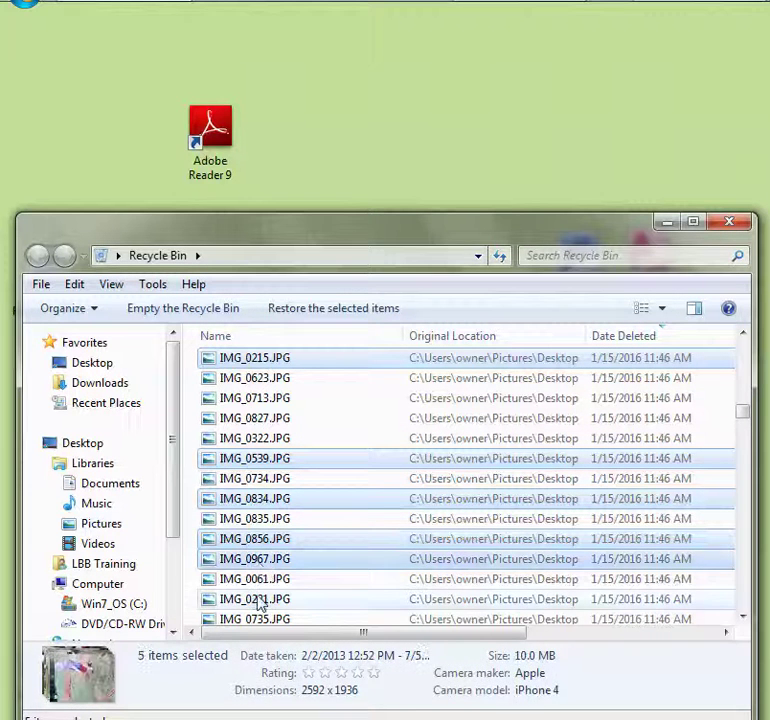
{"action": "left_click", "coordinate": [258, 600], "text": "ctrl"}
{"action": "right_click", "coordinate": [258, 600]}
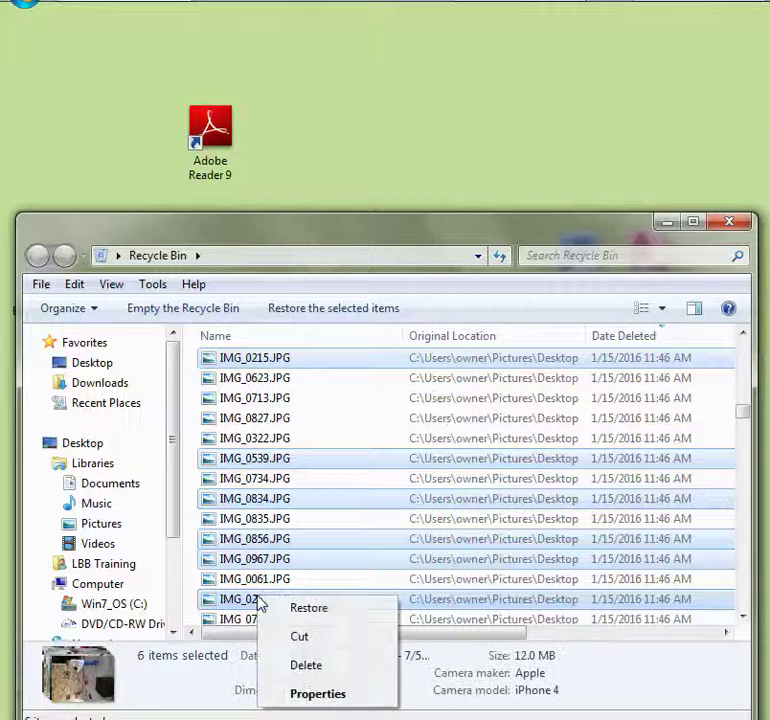
{"action": "left_click", "coordinate": [304, 666]}
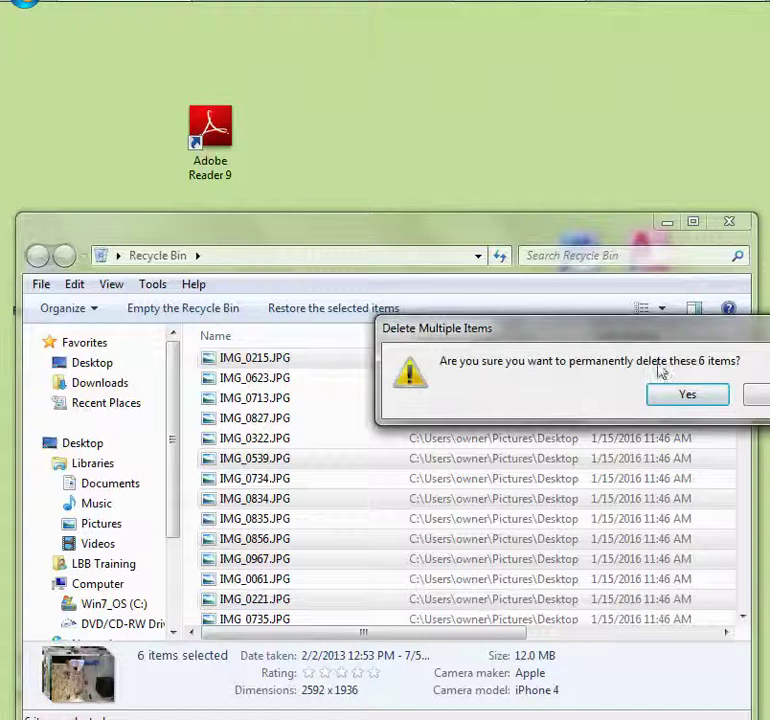
{"action": "left_click_drag", "start_coordinate": [660, 332], "coordinate": [550, 352]}
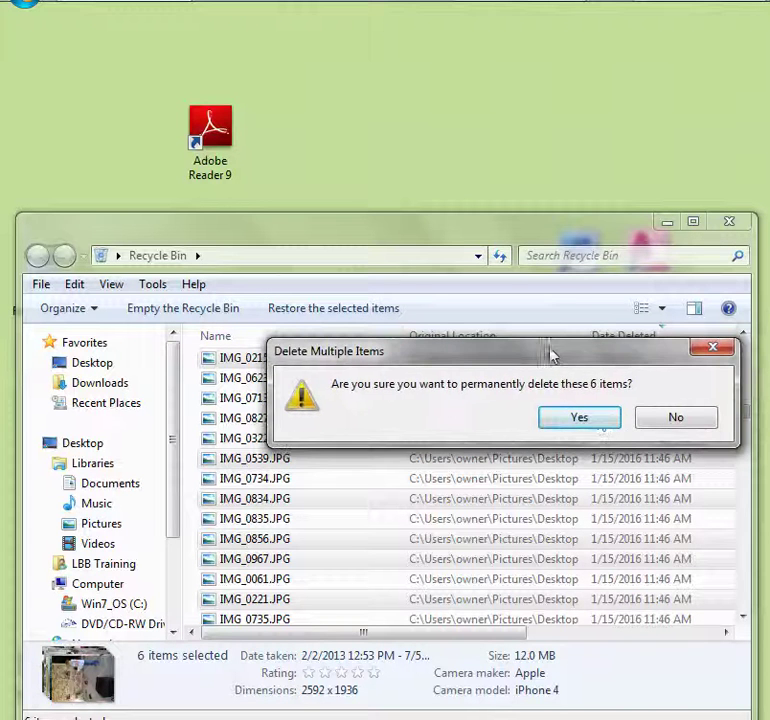
{"action": "left_click", "coordinate": [598, 420]}
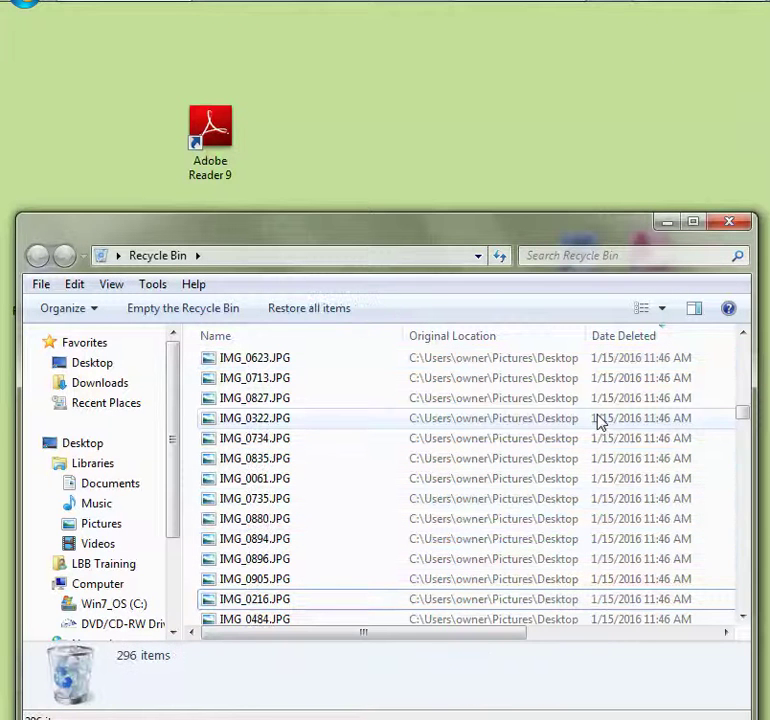
Permanently delete the long consecutive range of images from IMG_0623.JPG through IMG_0942.JPG and confirm the deletion.
{"action": "left_click", "coordinate": [265, 361]}
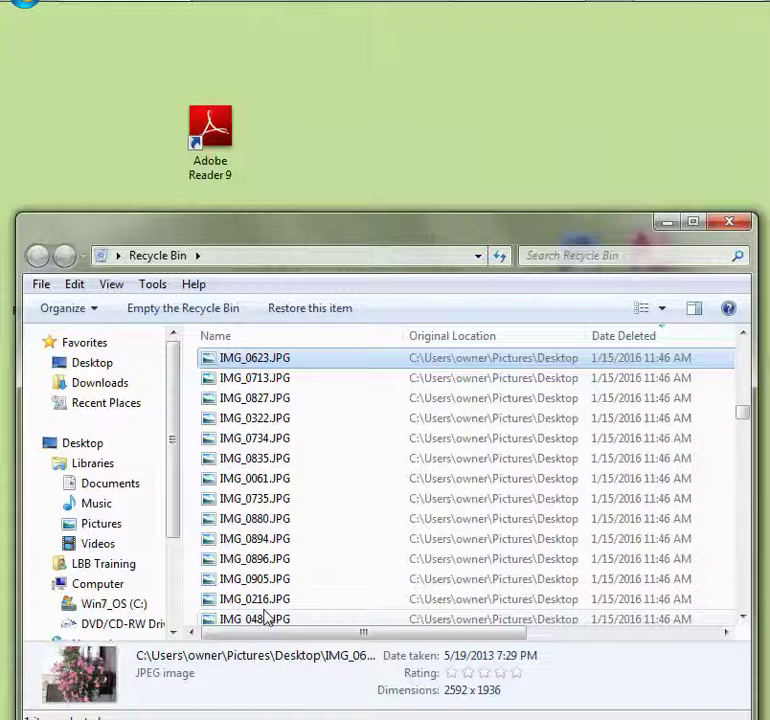
{"action": "left_click", "coordinate": [744, 621]}
{"action": "left_click_drag", "start_coordinate": [744, 621], "coordinate": [745, 620]}
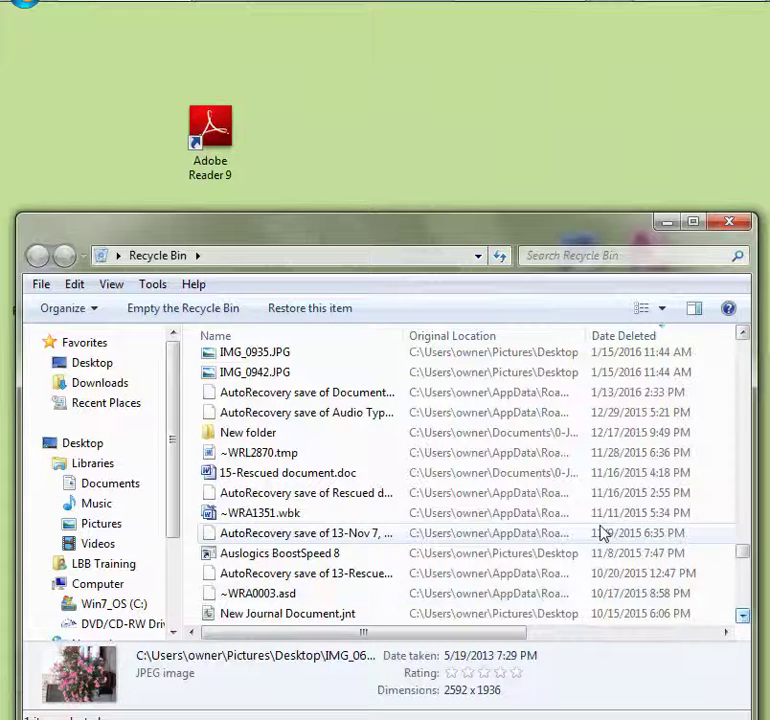
{"action": "left_click", "coordinate": [260, 373], "text": "shift"}
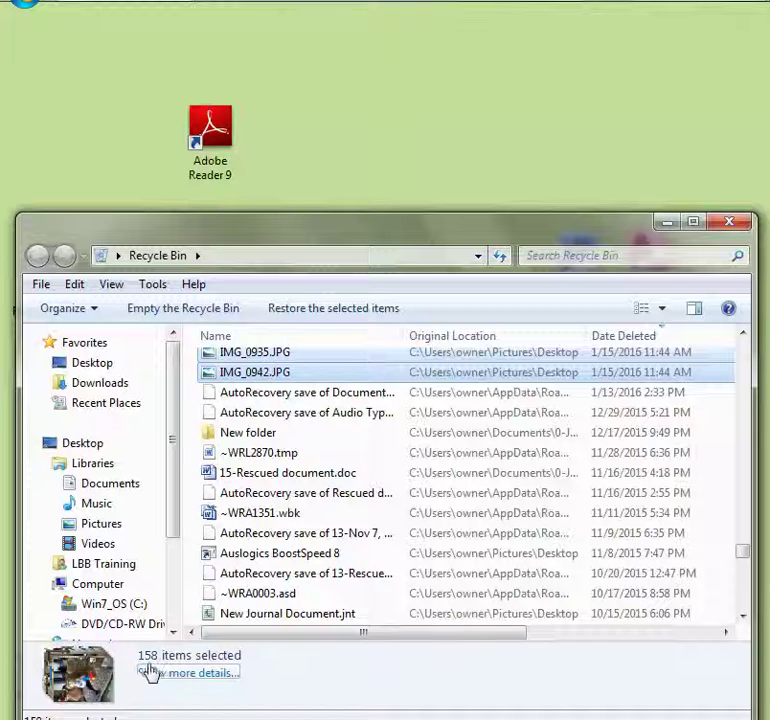
{"action": "right_click", "coordinate": [272, 370]}
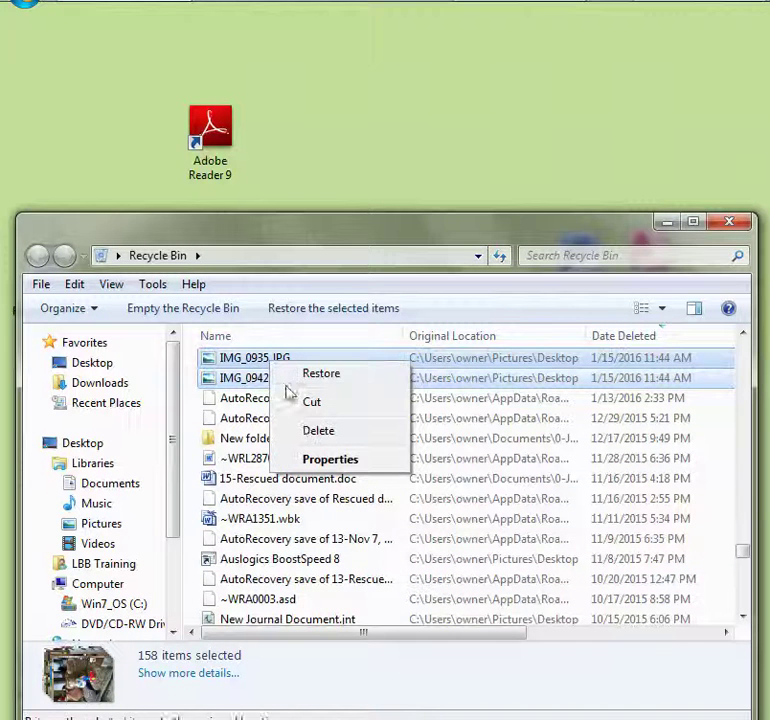
{"action": "left_click", "coordinate": [307, 433]}
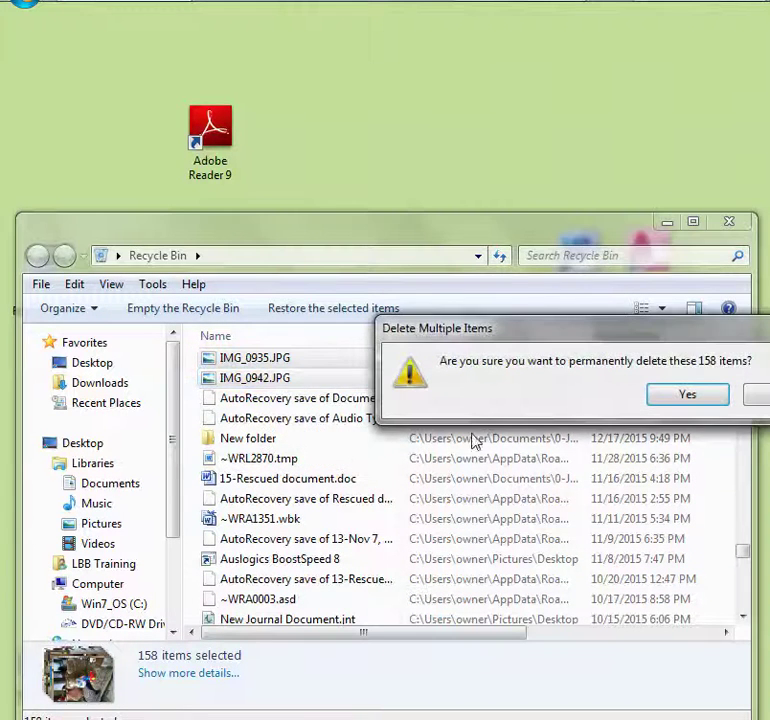
{"action": "left_click_drag", "start_coordinate": [618, 327], "coordinate": [420, 364]}
{"action": "left_click", "coordinate": [491, 431]}
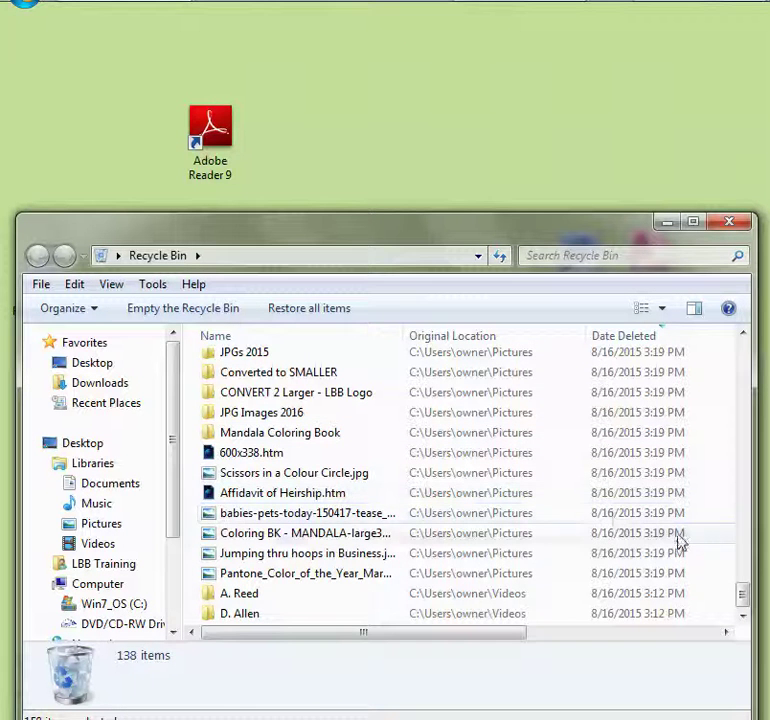
Look through the remaining deleted items, and permanently empty the whole Recycle Bin before closing its window.
{"action": "left_click_drag", "start_coordinate": [741, 593], "coordinate": [745, 520]}
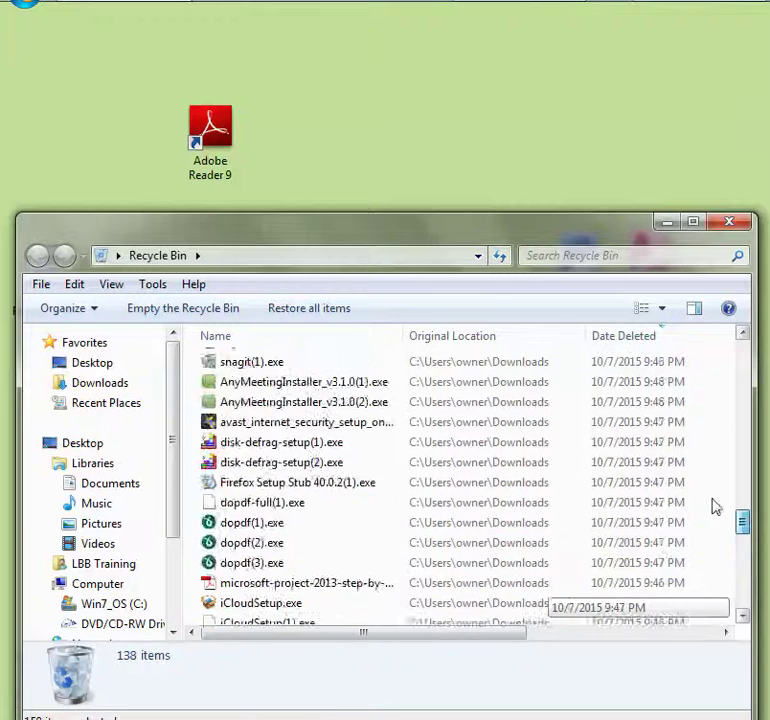
{"action": "scroll", "coordinate": [716, 507], "scroll_direction": "up", "scroll_amount": 15}
{"action": "scroll", "coordinate": [676, 440], "scroll_direction": "down", "scroll_amount": 10}
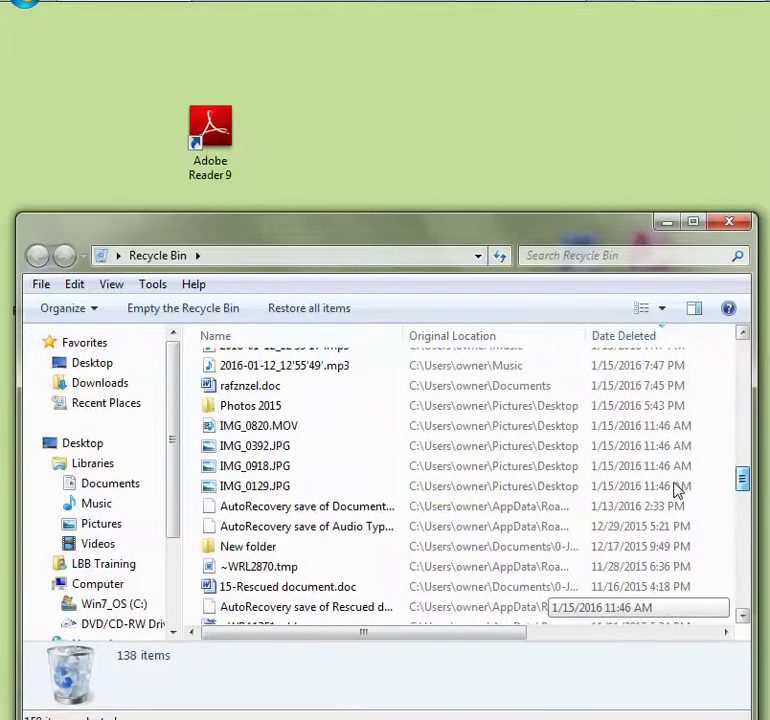
{"action": "scroll", "coordinate": [674, 485], "scroll_direction": "up", "scroll_amount": 2}
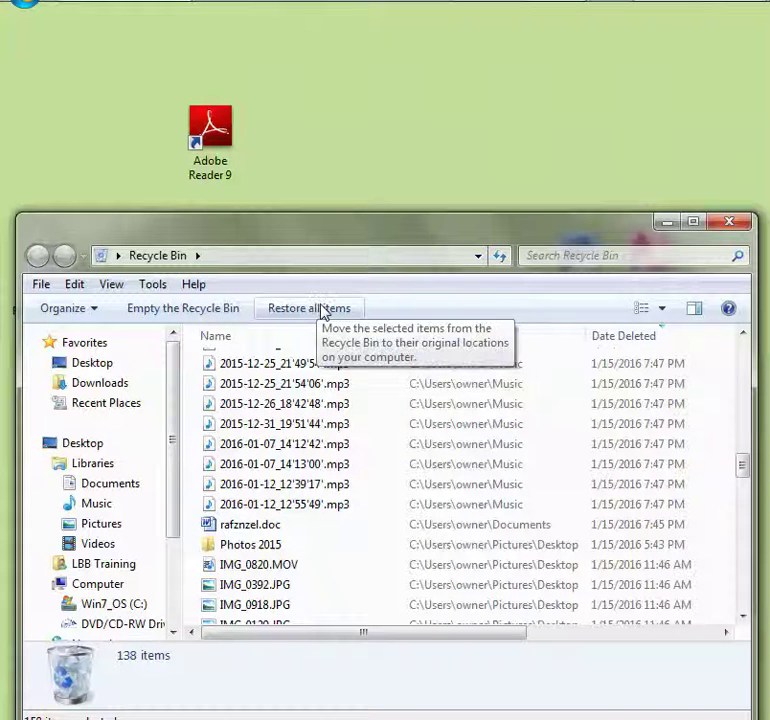
{"action": "left_click", "coordinate": [201, 311]}
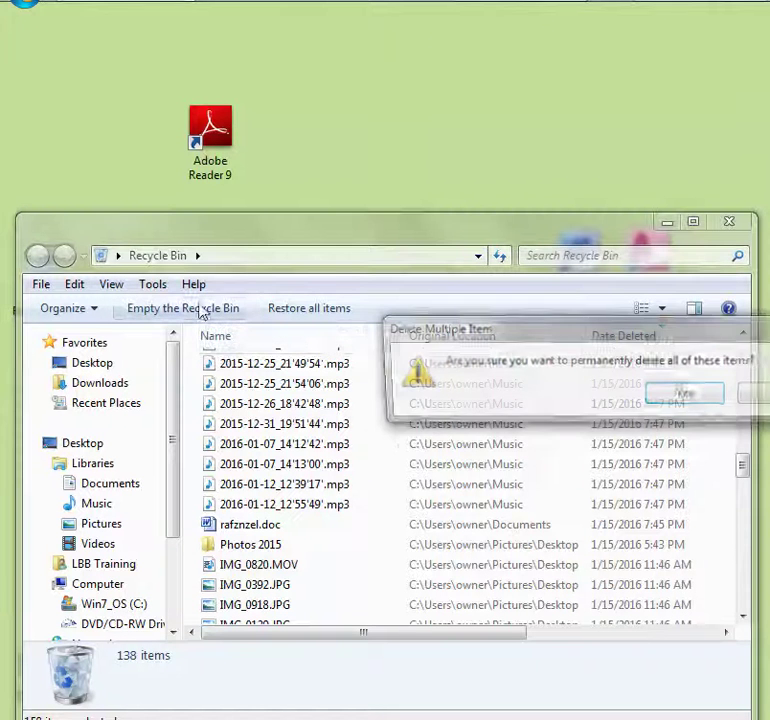
{"action": "left_click_drag", "start_coordinate": [518, 341], "coordinate": [349, 366]}
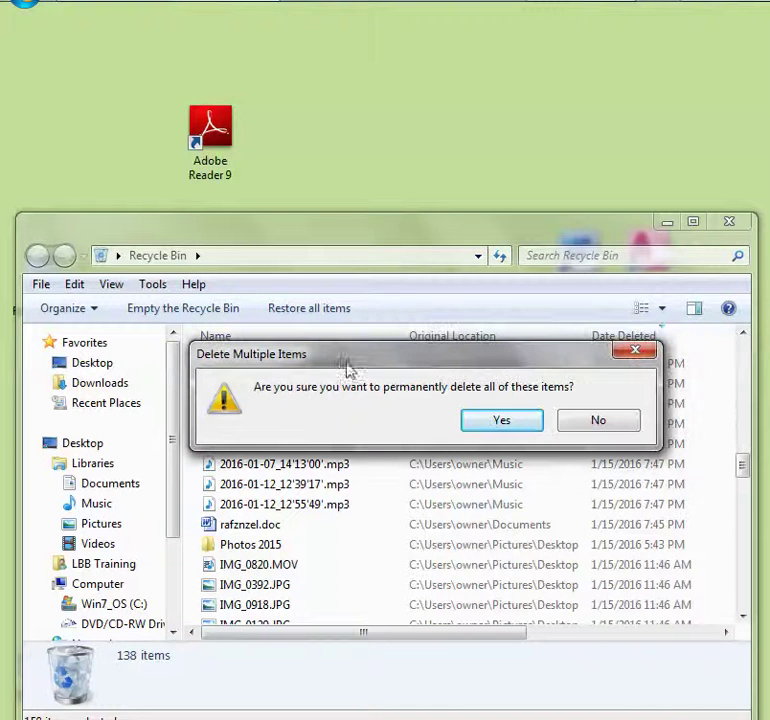
{"action": "left_click", "coordinate": [502, 423]}
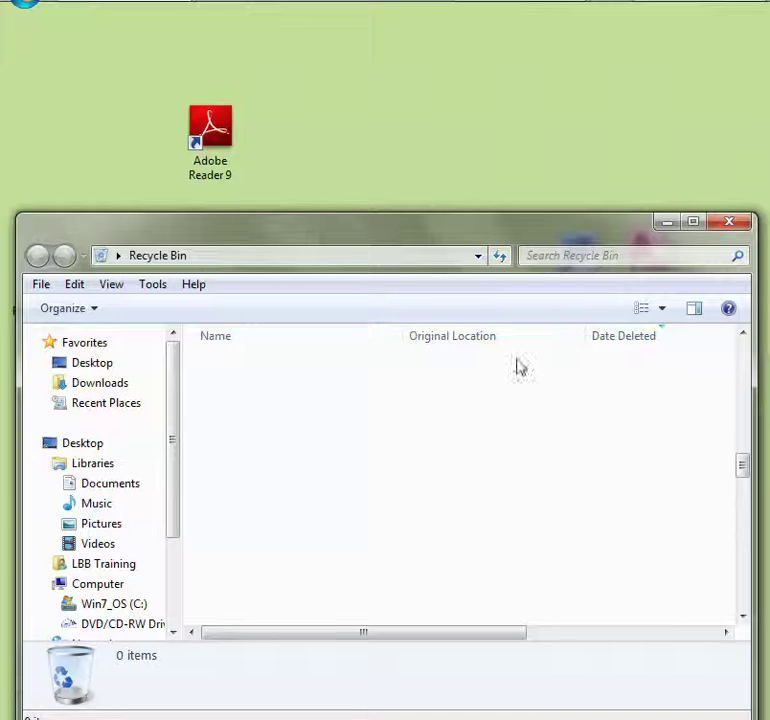
{"action": "left_click", "coordinate": [742, 229]}
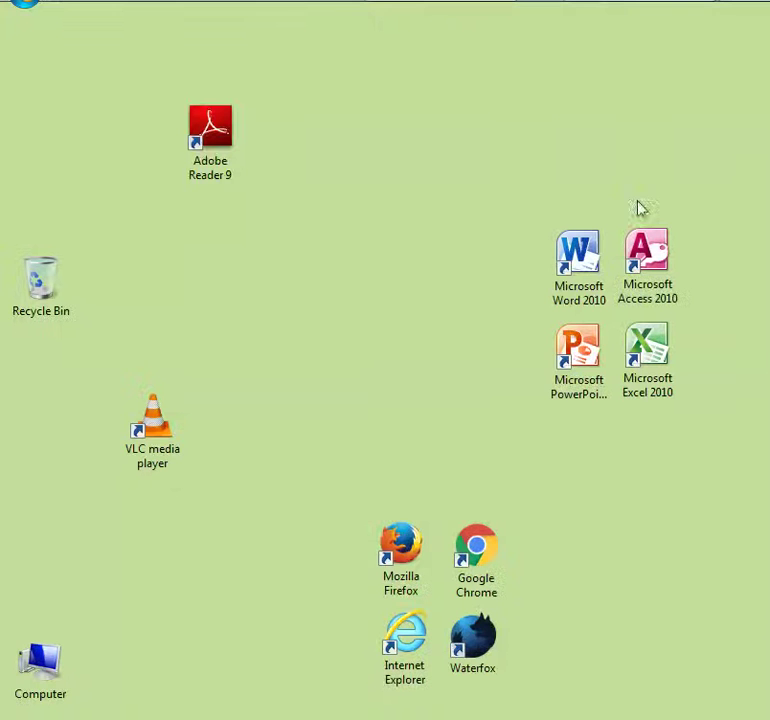
Start renaming the Recycle Bin desktop icon and enter "Cute Recycle Bin!" as its name.
{"action": "left_click", "coordinate": [34, 286]}
{"action": "right_click", "coordinate": [33, 285]}
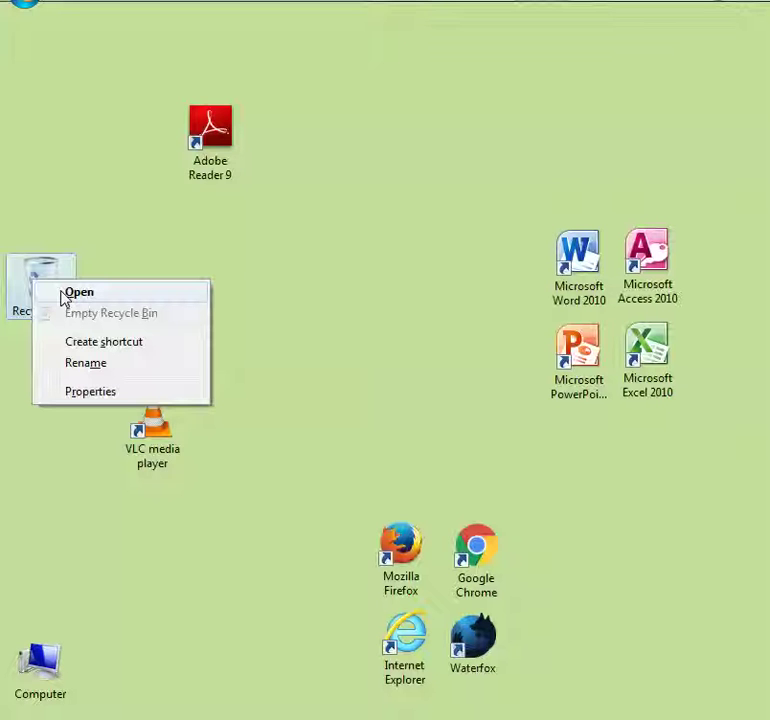
{"action": "left_click", "coordinate": [86, 363]}
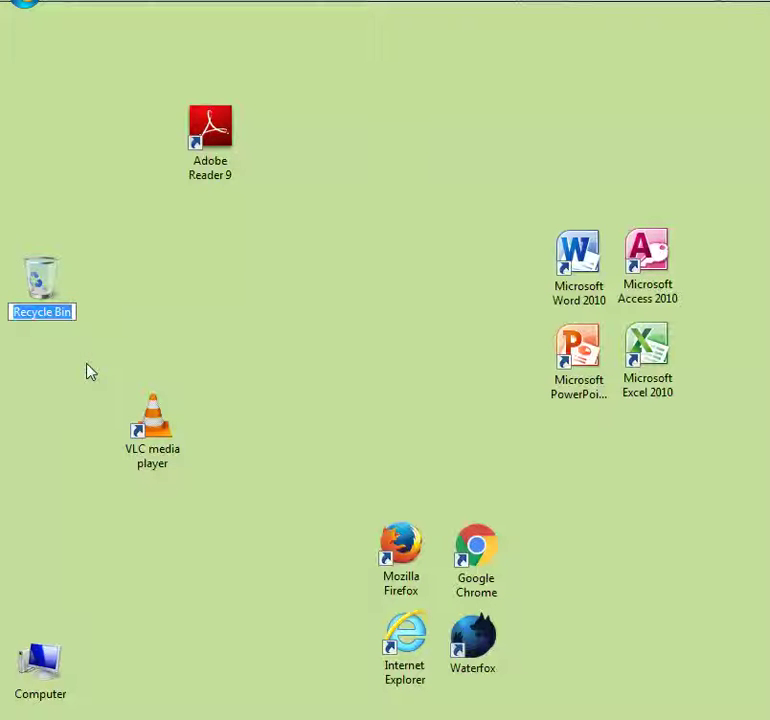
{"action": "type", "text": "C"}
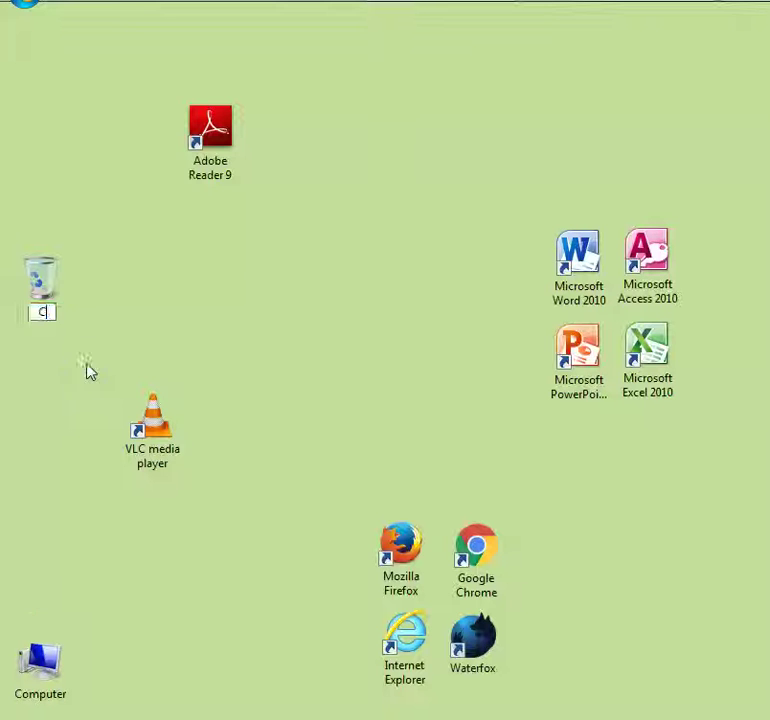
{"action": "type", "text": "ute Recy"}
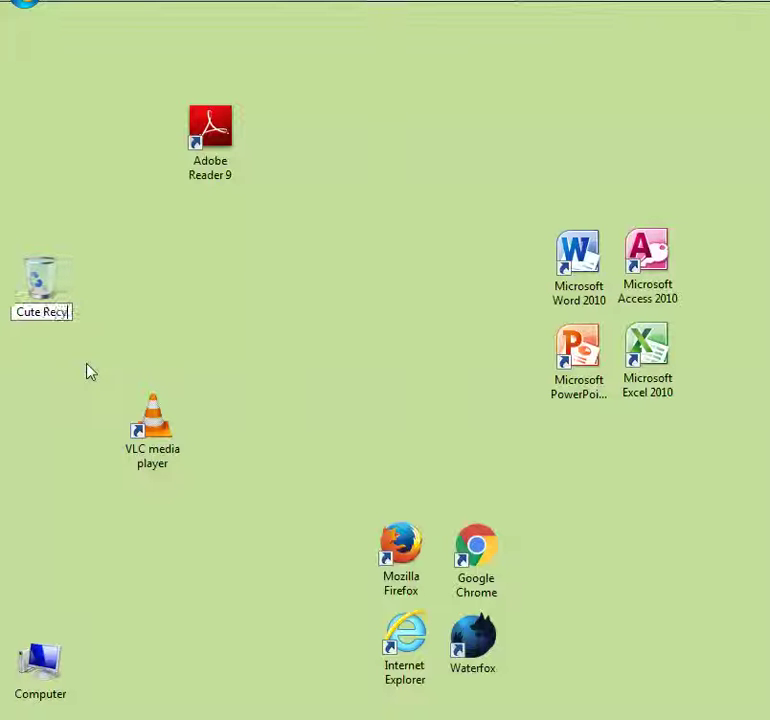
{"action": "type", "text": "cle B"}
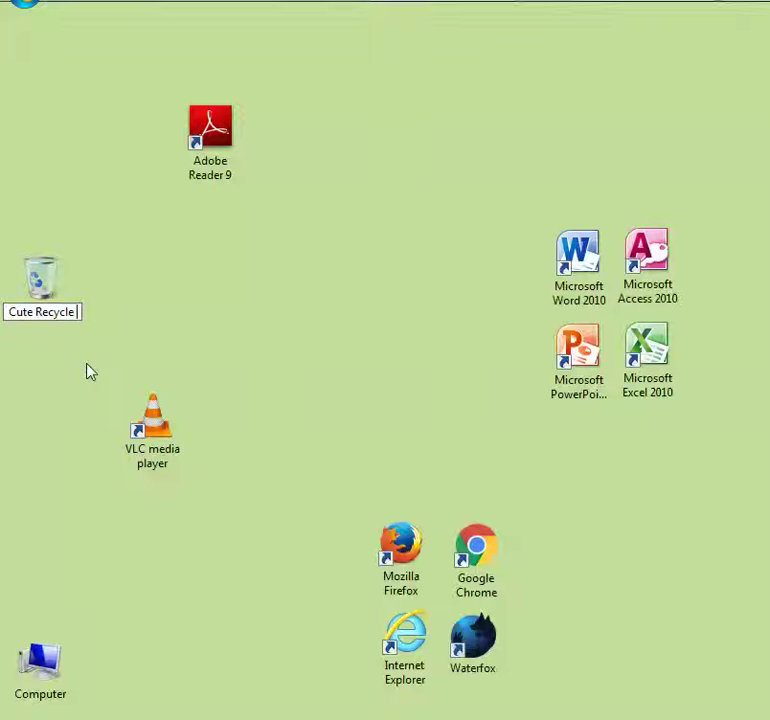
{"action": "type", "text": "in"}
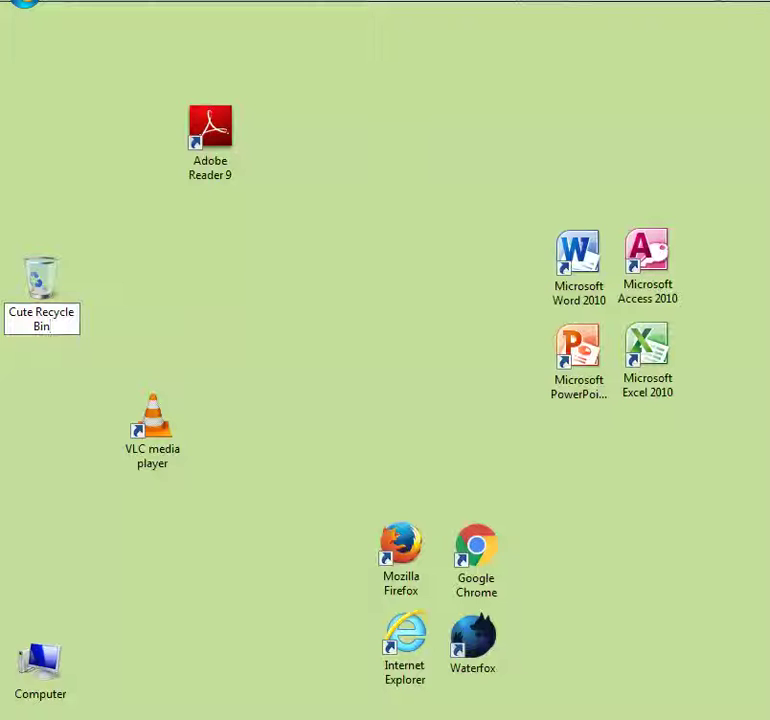
{"action": "type", "text": "!"}
Clear the icon's edited name, enter "Recycle Bin" instead, and confirm the rename.
{"action": "key", "text": "BackSpace"}
{"action": "key", "text": "BackSpace"}
{"action": "key", "text": "BackSpace"}
{"action": "key", "text": "BackSpace"}
{"action": "key", "text": "BackSpace"}
{"action": "key", "text": "BackSpace"}
{"action": "key", "text": "BackSpace"}
{"action": "key", "text": "BackSpace"}
{"action": "key", "text": "BackSpace"}
{"action": "key", "text": "BackSpace"}
{"action": "key", "text": "BackSpace"}
{"action": "key", "text": "BackSpace"}
{"action": "key", "text": "BackSpace"}
{"action": "key", "text": "BackSpace"}
{"action": "key", "text": "BackSpace"}
{"action": "key", "text": "BackSpace"}
{"action": "key", "text": "BackSpace"}
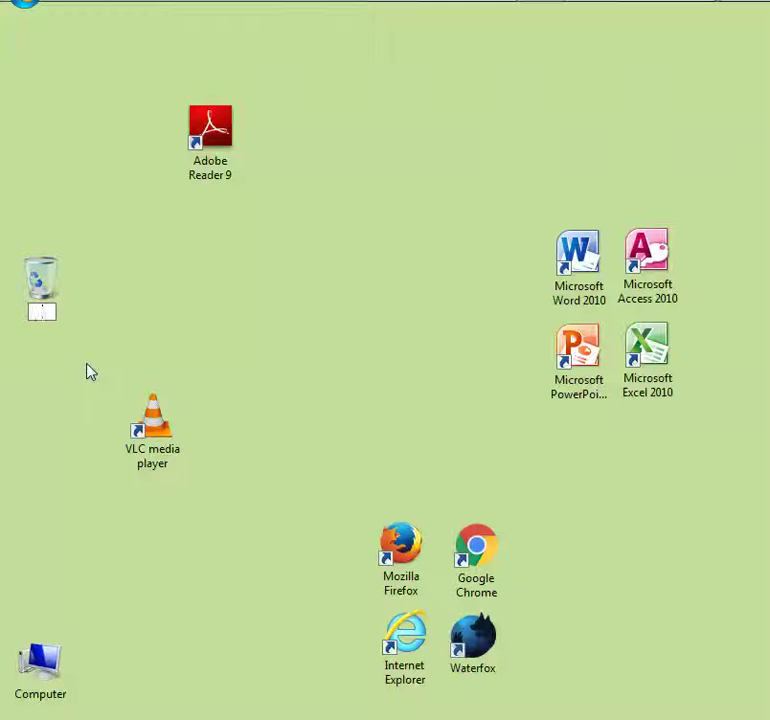
{"action": "type", "text": "Recycle B"}
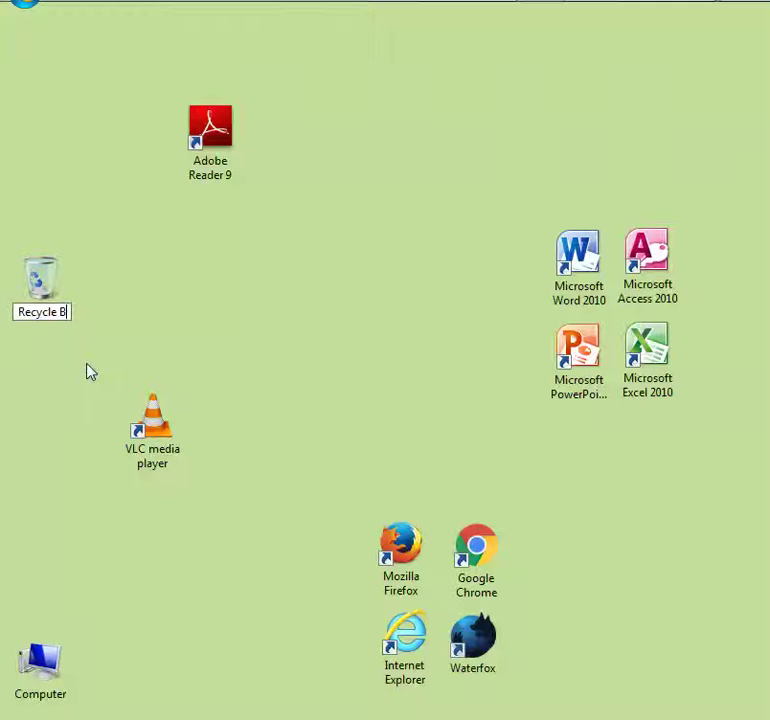
{"action": "type", "text": "in"}
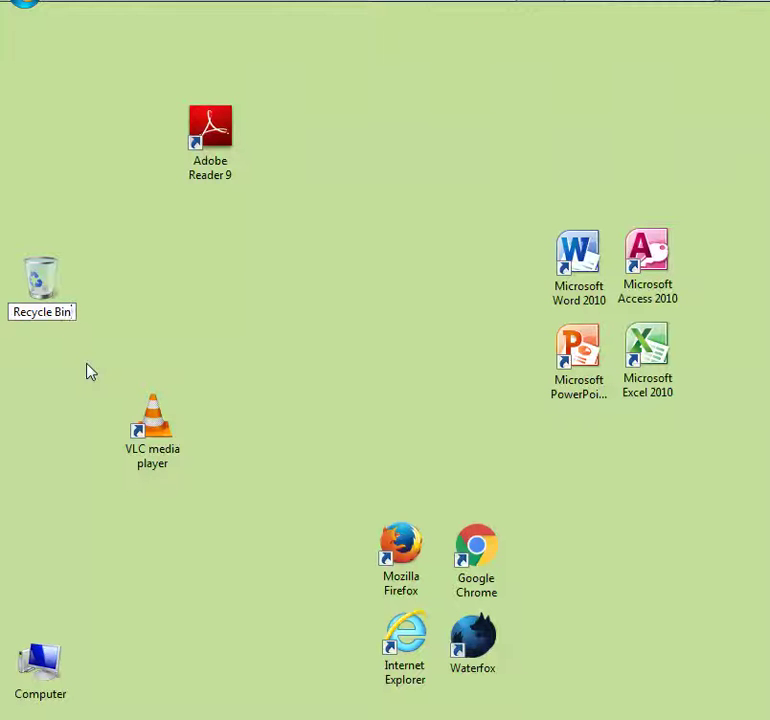
{"action": "key", "text": "Return"}
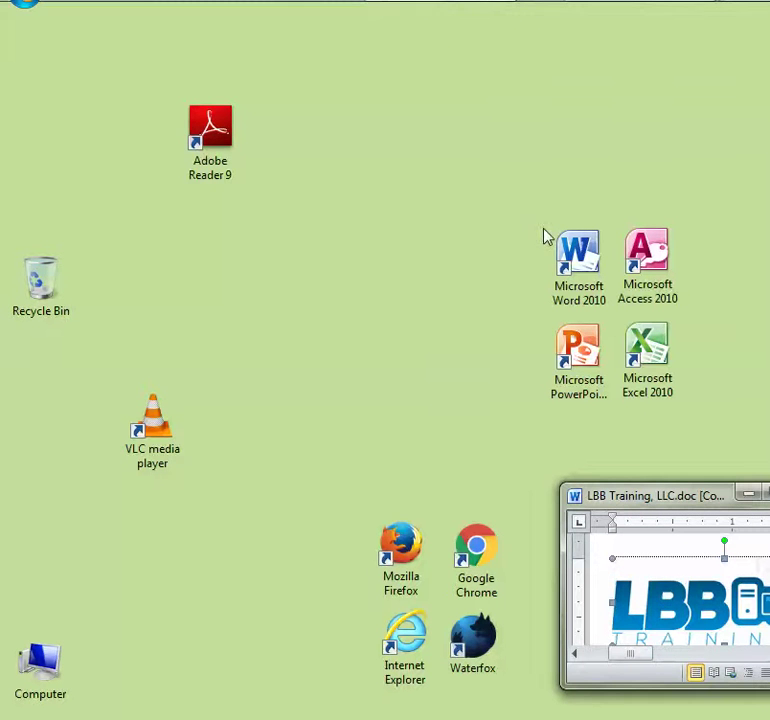
Move the four browser shortcuts as a group toward the VLC media player icon, and shift the LBB Training, LLC.doc window the same way.
{"action": "left_click_drag", "start_coordinate": [357, 518], "coordinate": [377, 652]}
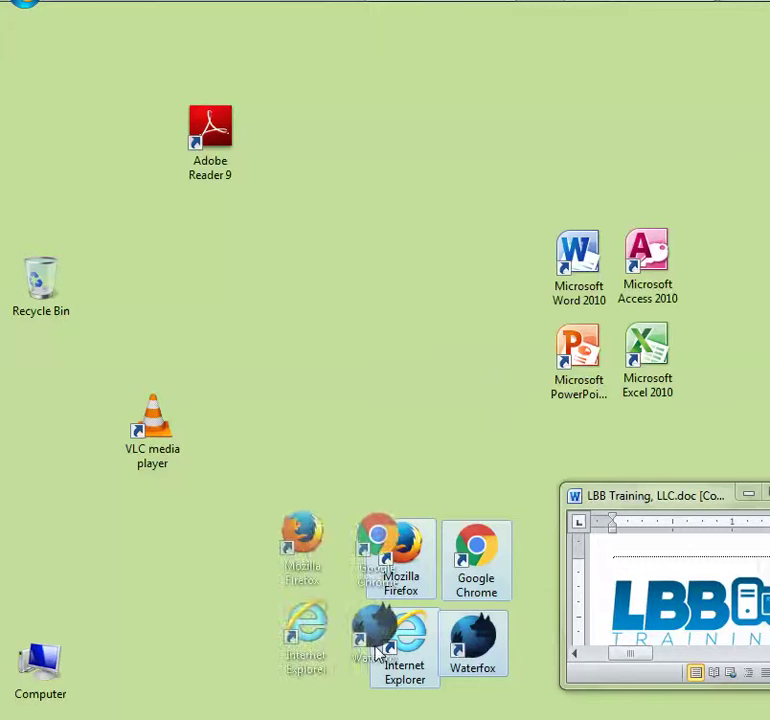
{"action": "left_click_drag", "start_coordinate": [692, 508], "coordinate": [619, 512]}
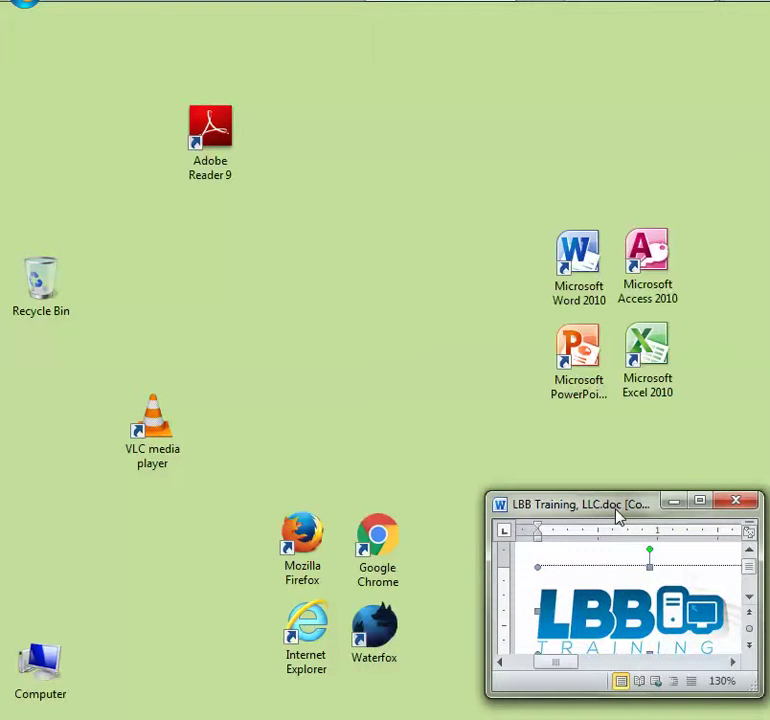